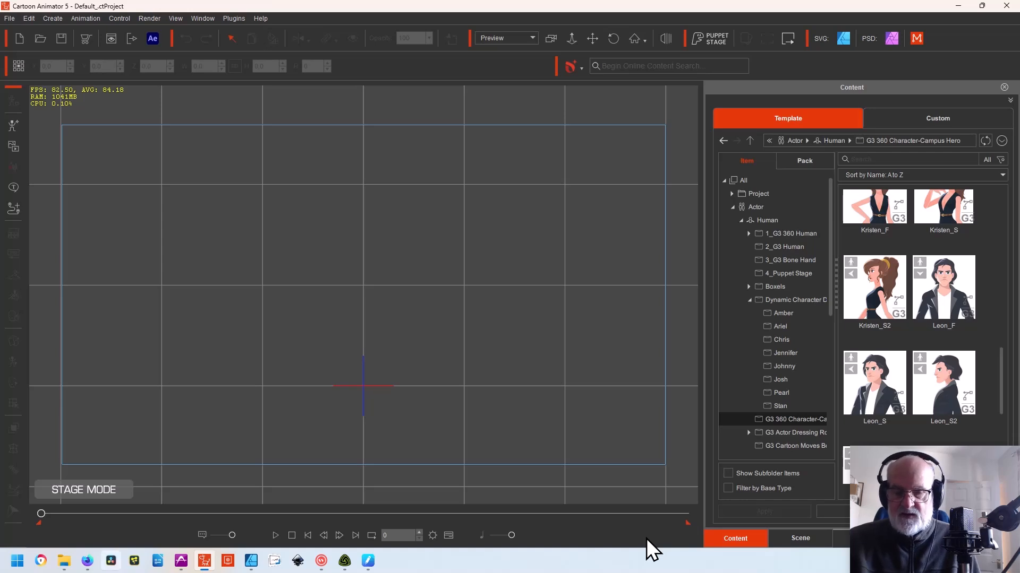
Step: Switch to the Affinity licence page in Firefox and examine the Windows installer options for Designer 2, including MSI/EXE (x64)
{"action": "left_click", "coordinate": [87, 562]}
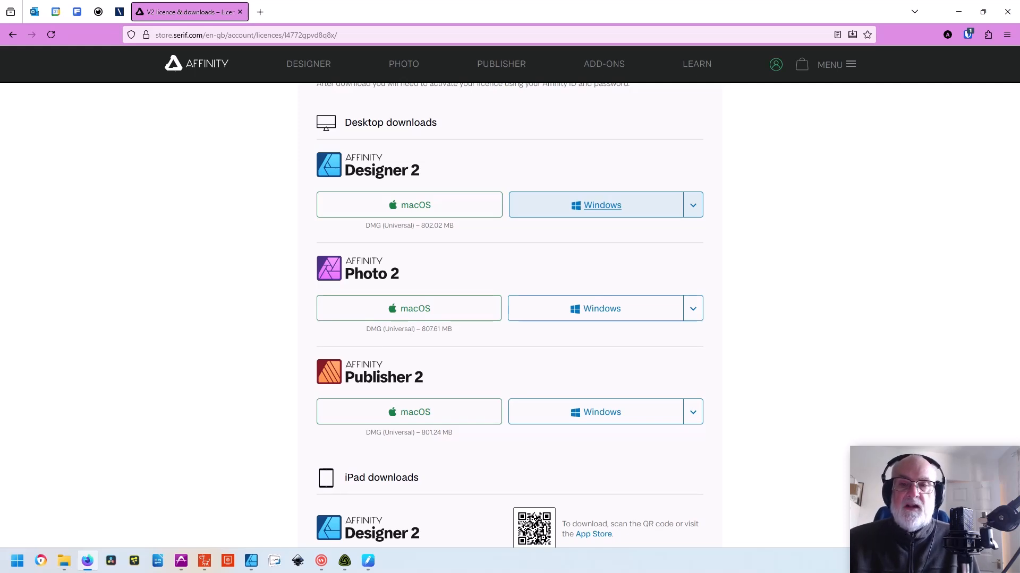
{"action": "left_click", "coordinate": [693, 207]}
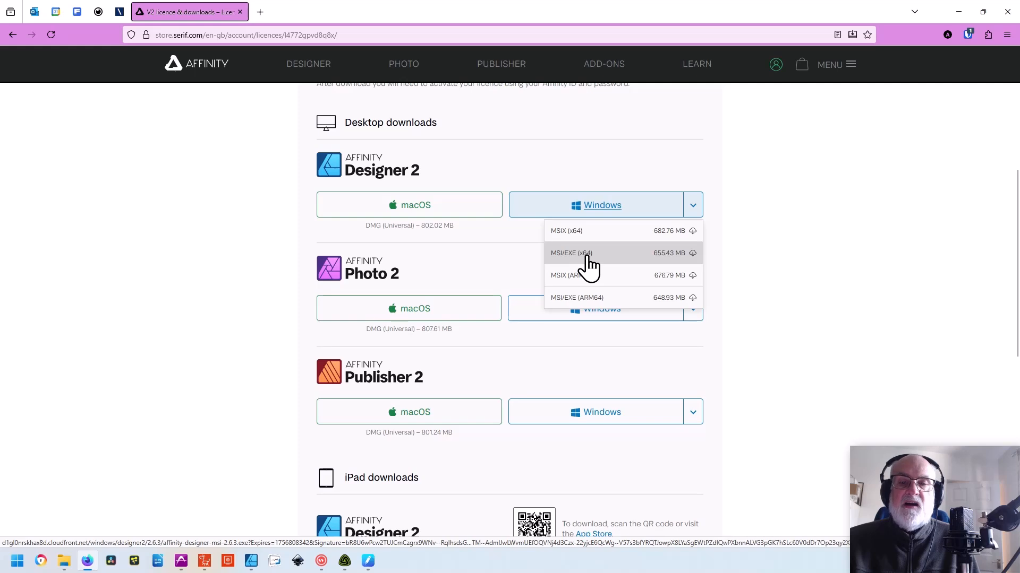
{"action": "left_click", "coordinate": [959, 11]}
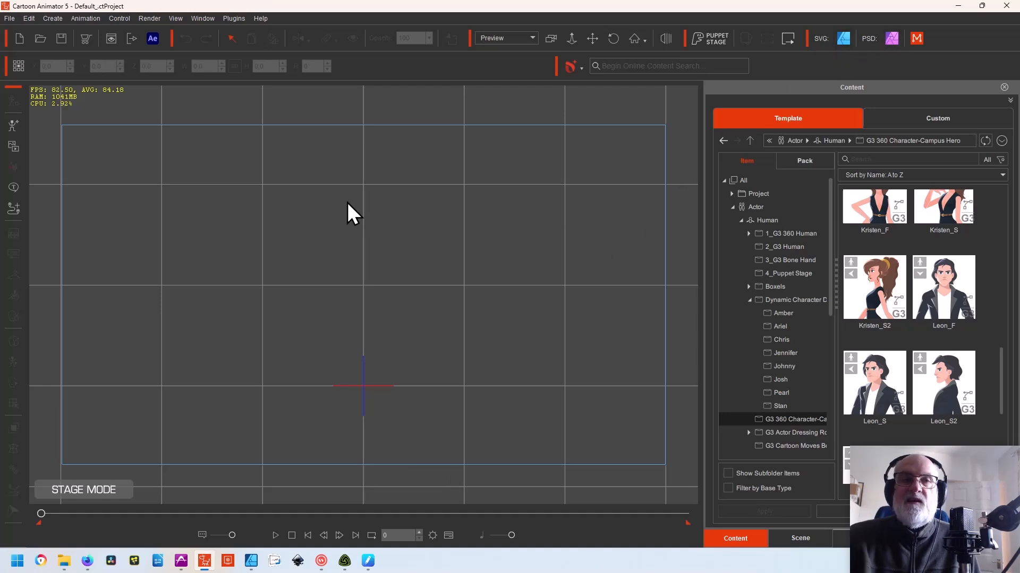
Step: Switch to Cartoon Animator and review the image editor and SVG editor paths in the preferences
{"action": "left_click", "coordinate": [29, 18]}
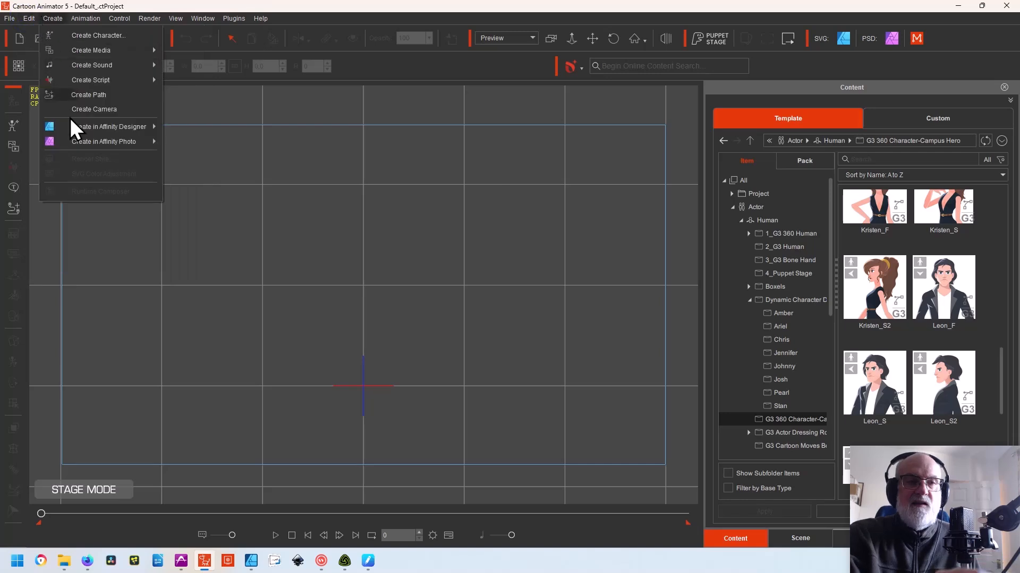
{"action": "left_click", "coordinate": [75, 277]}
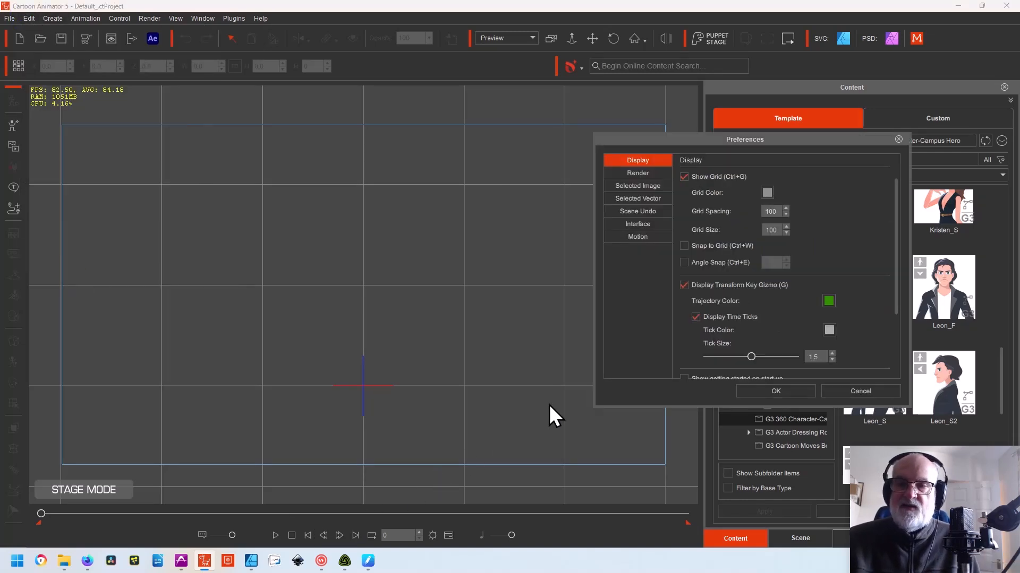
{"action": "left_click", "coordinate": [648, 186]}
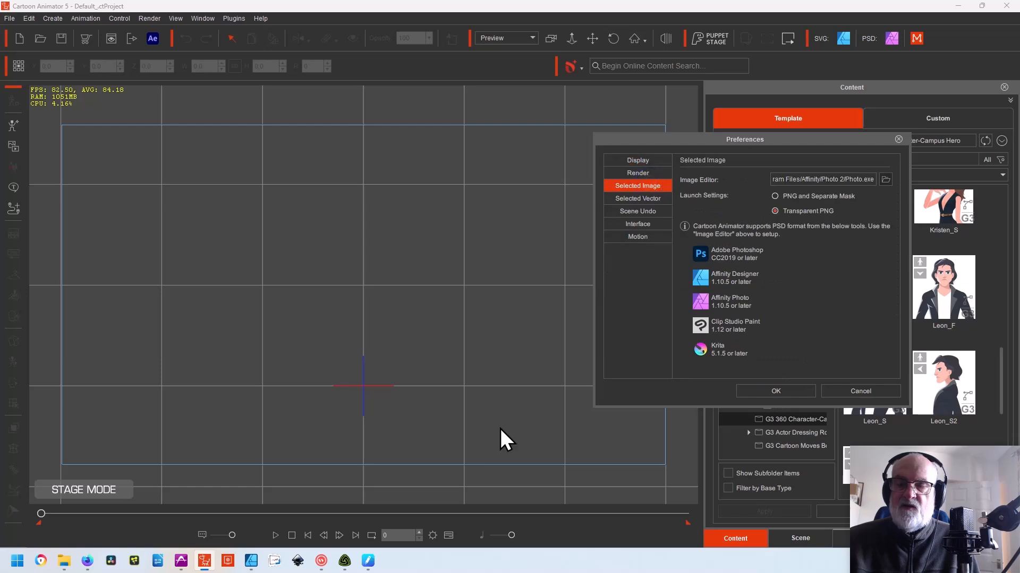
{"action": "left_click", "coordinate": [648, 198]}
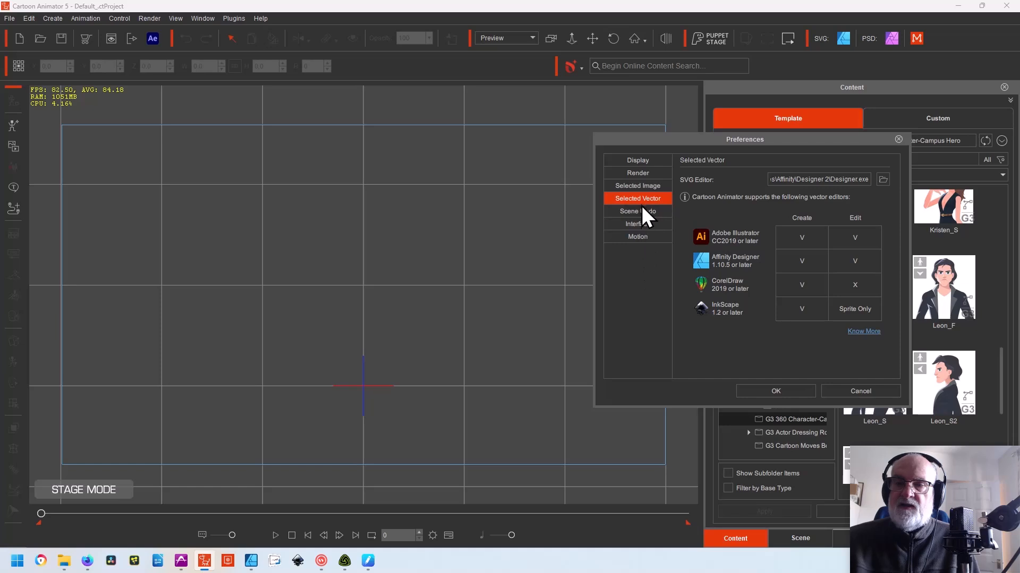
Step: Browse from the SVG editor setting to the Affinity Designer 2 program folder, cancel, recheck the image editor setting and close the preferences
{"action": "left_click", "coordinate": [882, 179]}
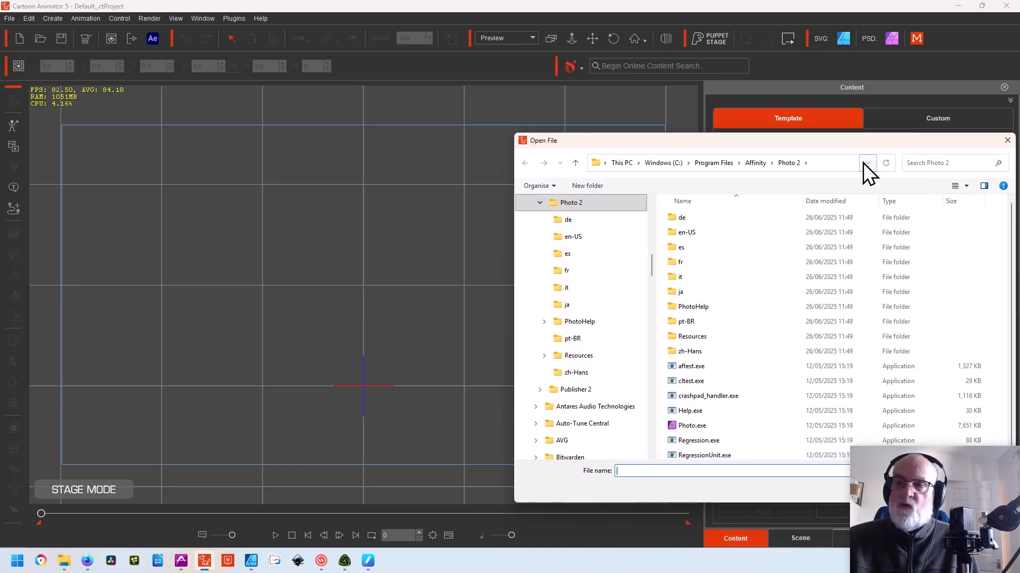
{"action": "left_click_drag", "start_coordinate": [871, 142], "coordinate": [690, 109]}
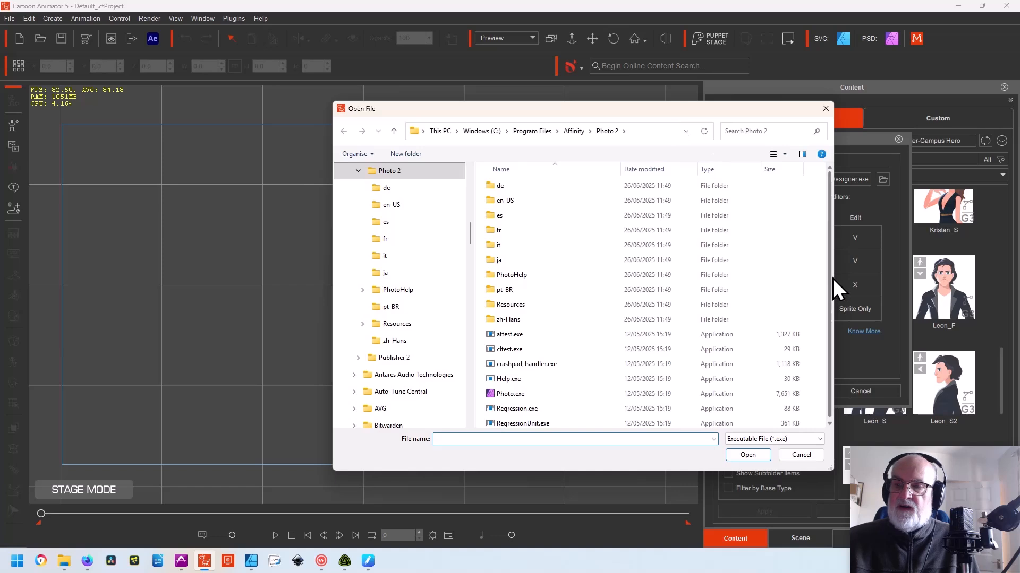
{"action": "left_click", "coordinate": [826, 297]}
{"action": "left_click_drag", "start_coordinate": [714, 101], "coordinate": [587, 112]}
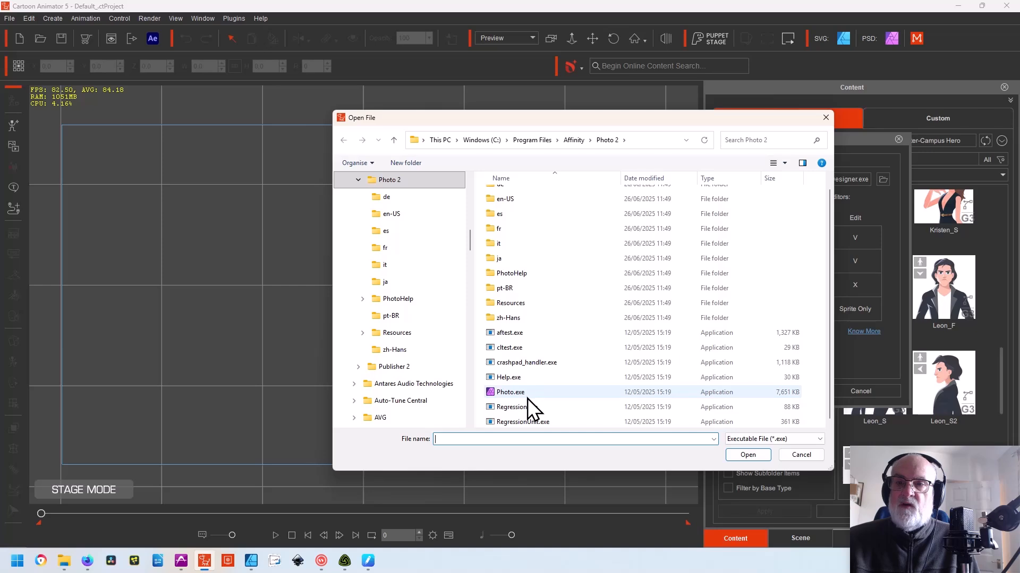
{"action": "left_click", "coordinate": [575, 141]}
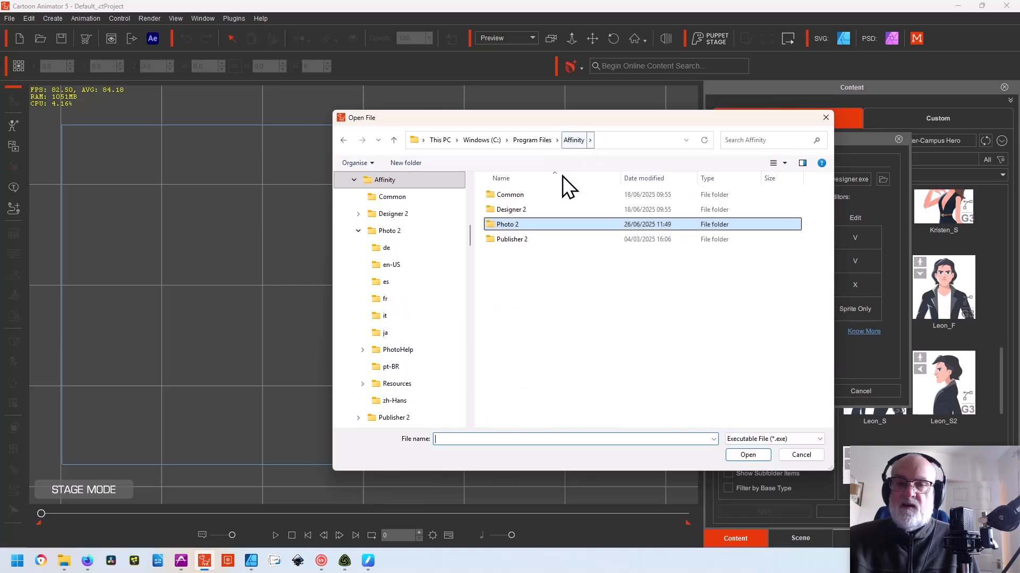
{"action": "double_click", "coordinate": [525, 210]}
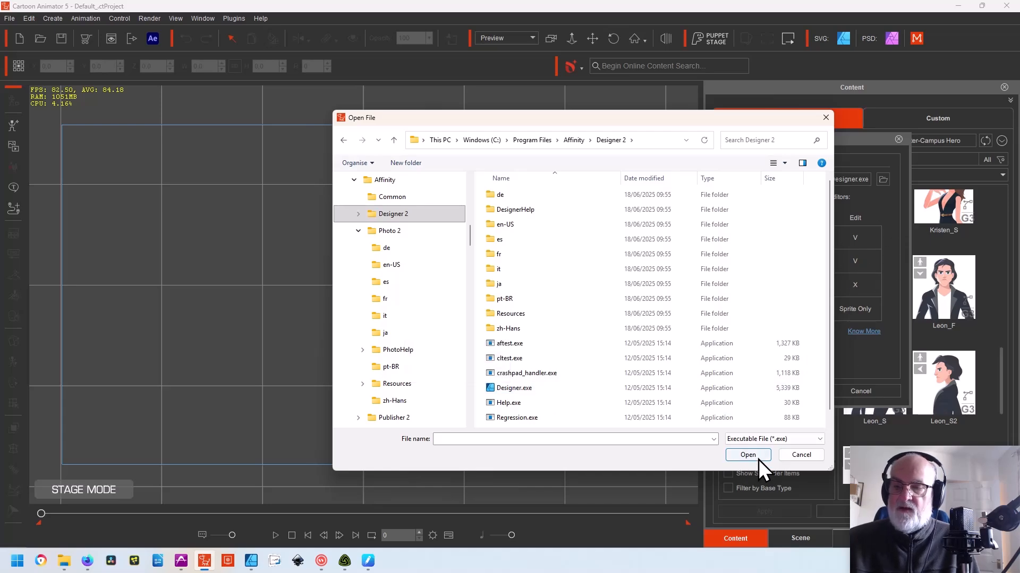
{"action": "left_click", "coordinate": [799, 456]}
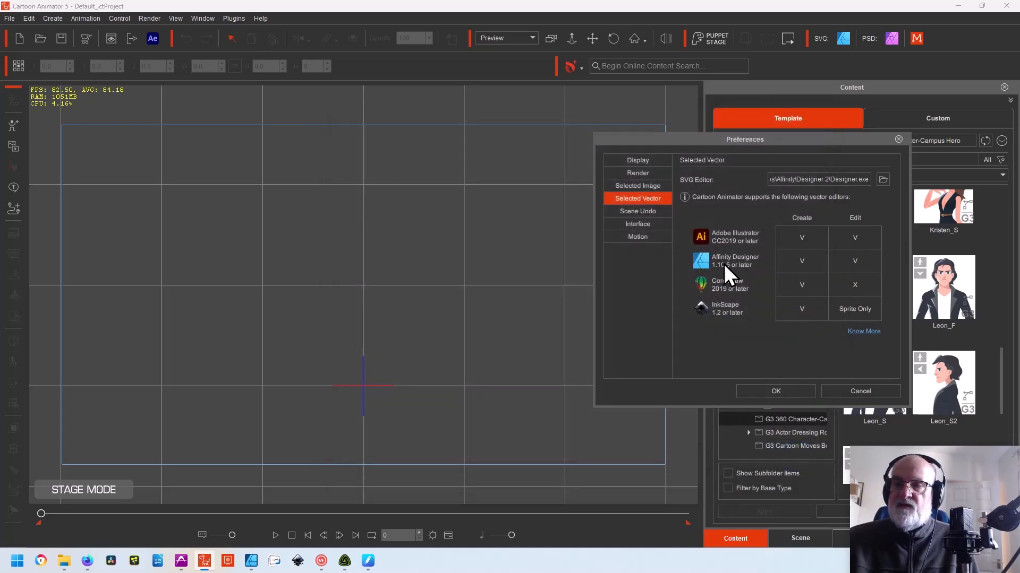
{"action": "left_click", "coordinate": [646, 187]}
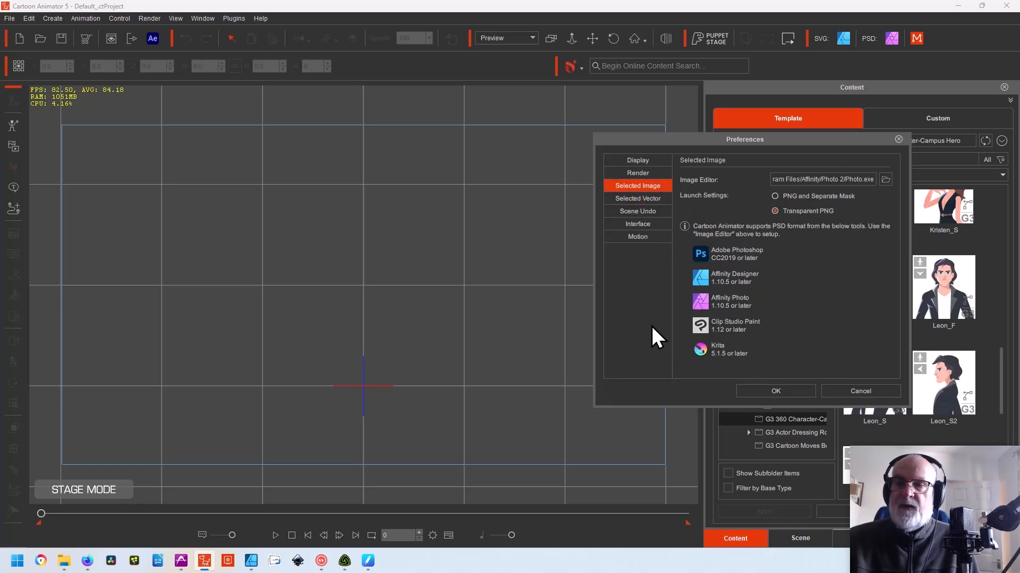
{"action": "left_click", "coordinate": [898, 140]}
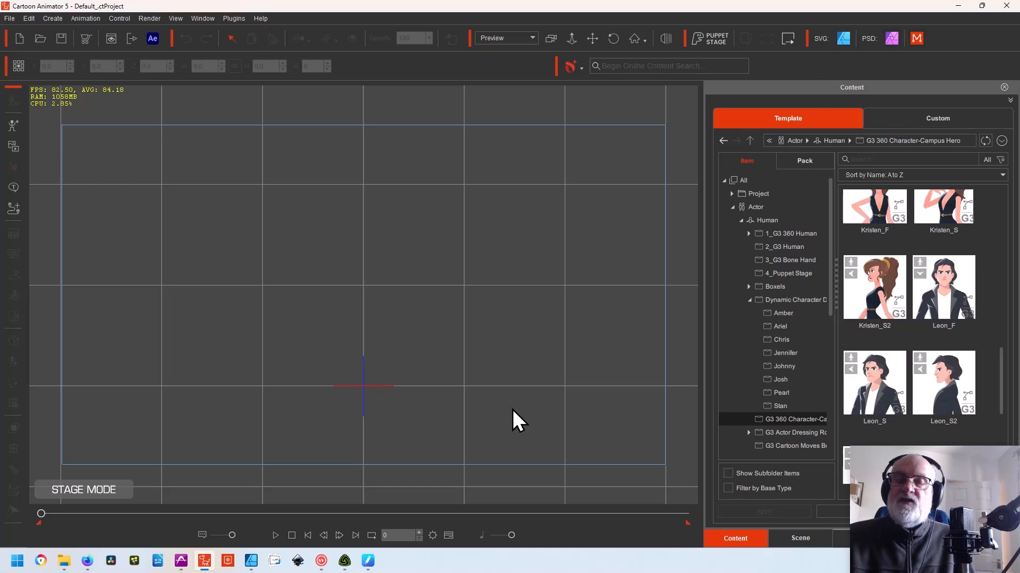
Step: Create a new vector object in Affinity Designer from Cartoon Animator and accept the save-format notice
{"action": "left_click", "coordinate": [844, 38]}
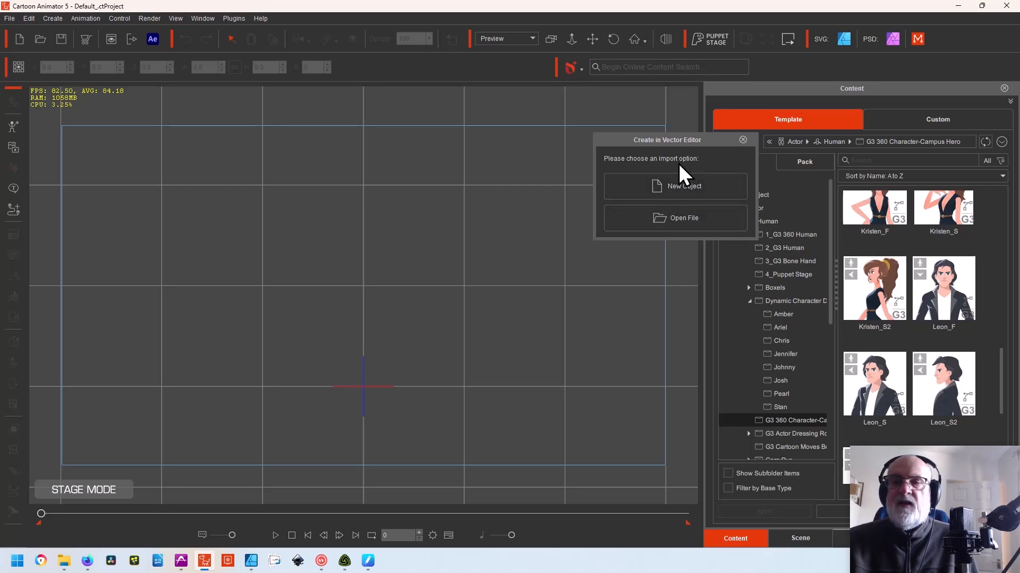
{"action": "left_click", "coordinate": [692, 186]}
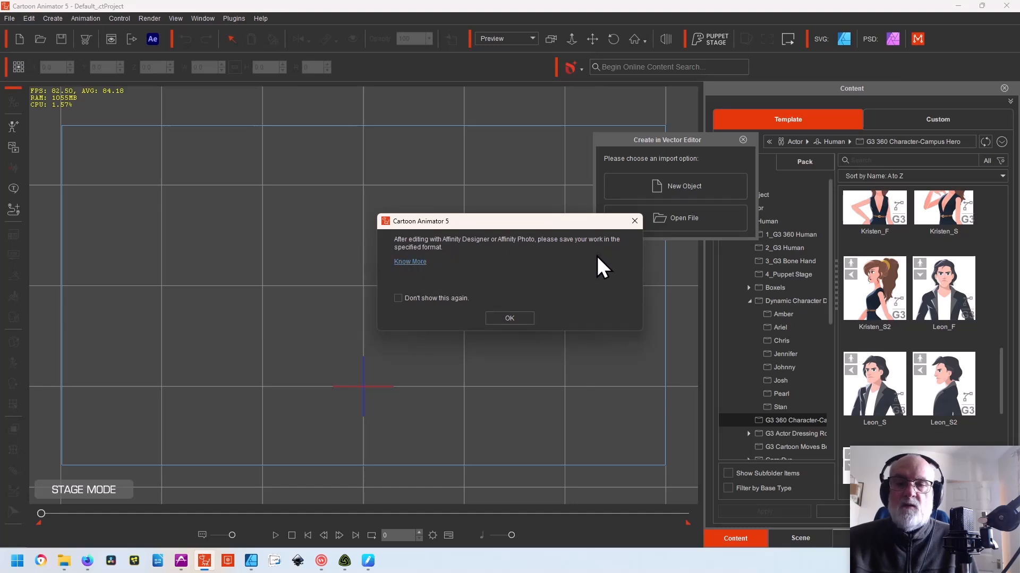
{"action": "left_click", "coordinate": [515, 318]}
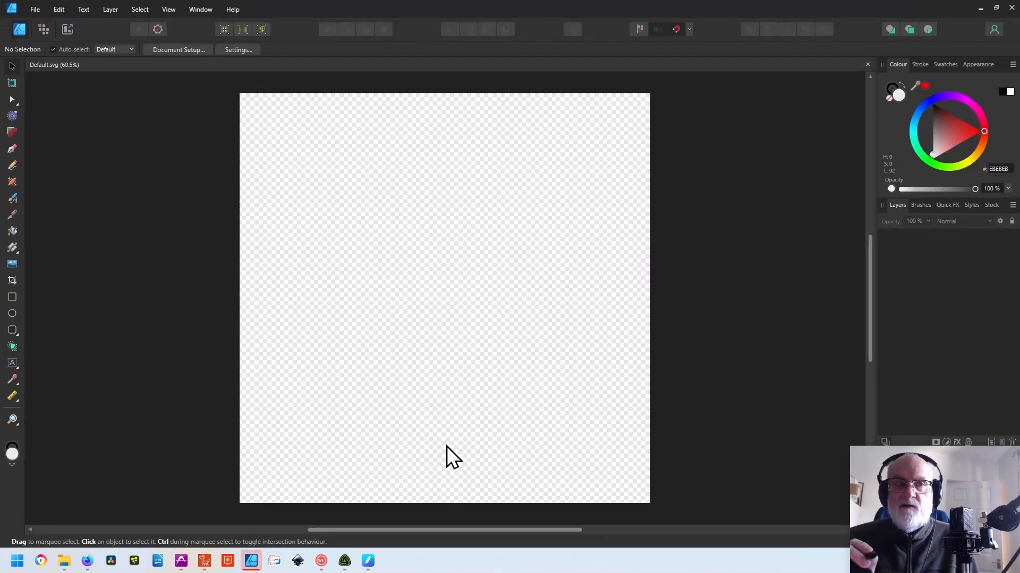
Step: Draw a 12-tooth cog in the middle of the canvas with the Cog Tool and fill it with yellow FCCC5D
{"action": "mouse_move", "coordinate": [250, 561]}
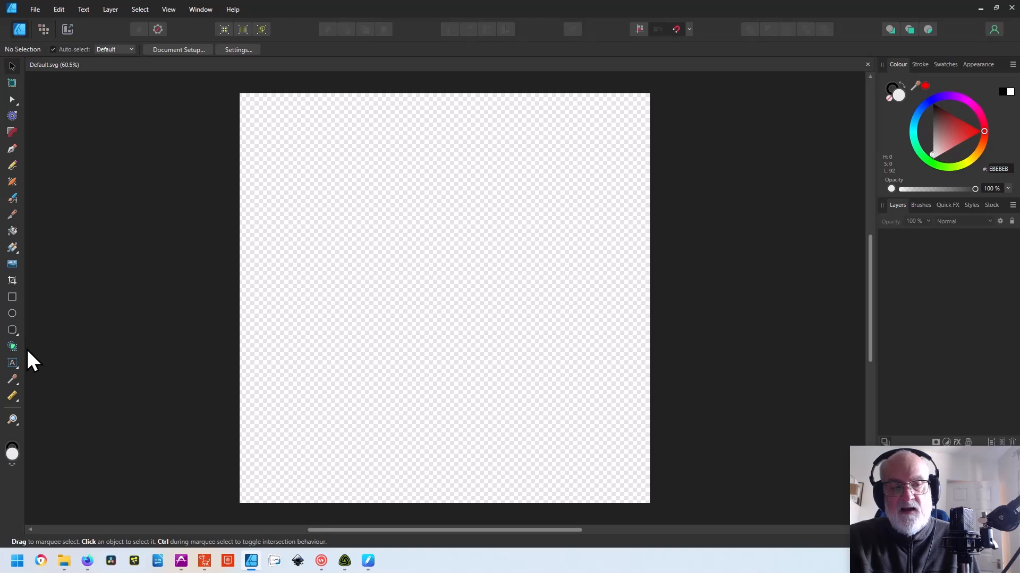
{"action": "left_click", "coordinate": [13, 331]}
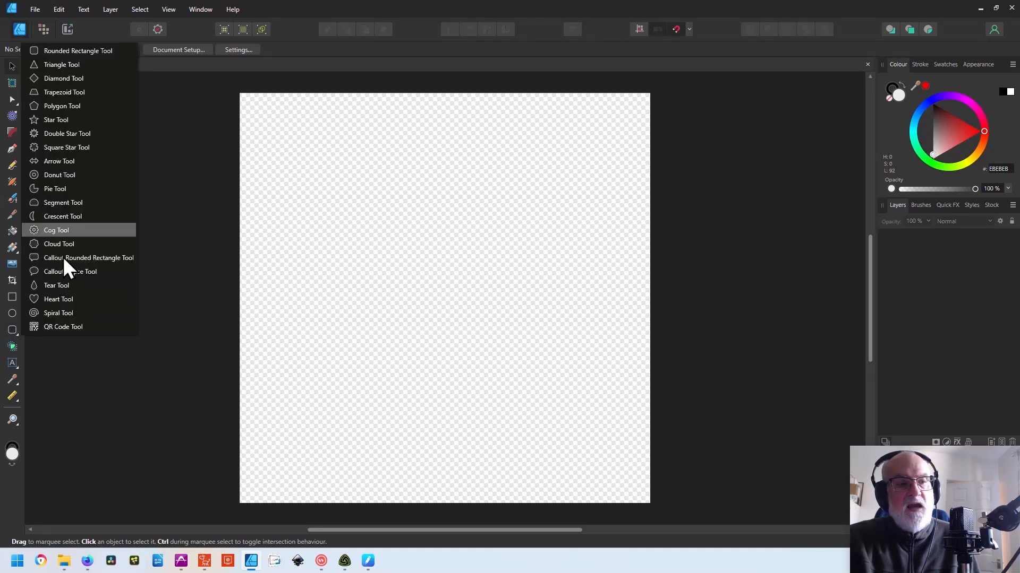
{"action": "left_click", "coordinate": [74, 234]}
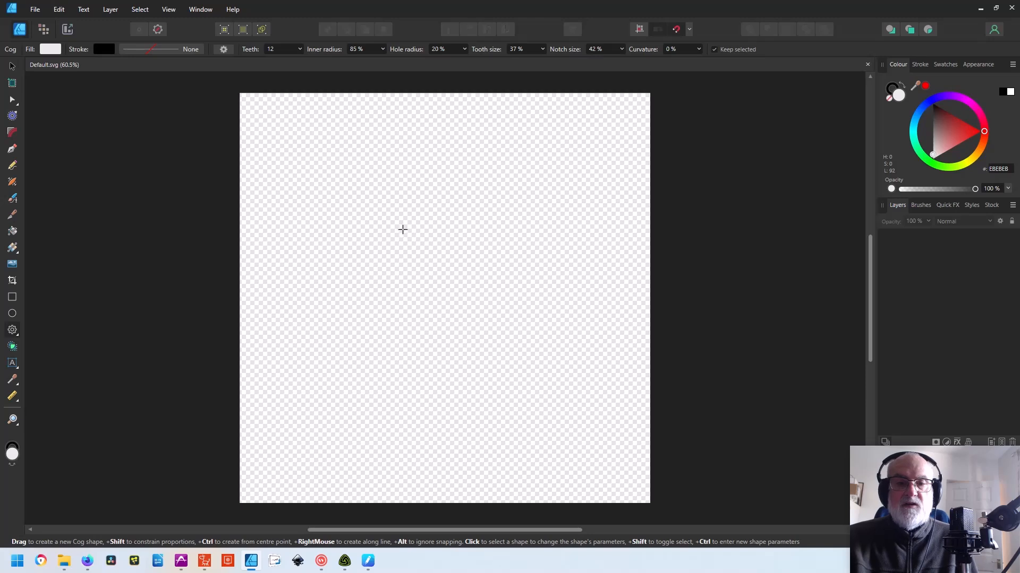
{"action": "mouse_move", "coordinate": [402, 229]}
{"action": "left_mouse_down"}
{"action": "mouse_move", "coordinate": [523, 357]}
{"action": "mouse_move", "coordinate": [527, 376]}
{"action": "mouse_move", "coordinate": [518, 385]}
{"action": "mouse_move", "coordinate": [528, 397]}
{"action": "left_mouse_up"}
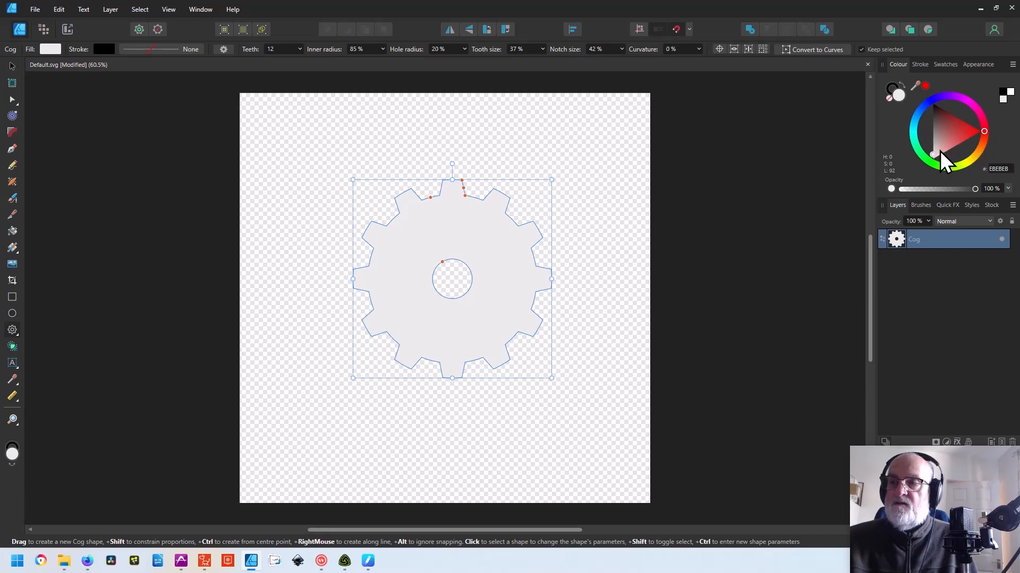
{"action": "left_click", "coordinate": [966, 133]}
{"action": "left_click_drag", "start_coordinate": [988, 136], "coordinate": [952, 148]}
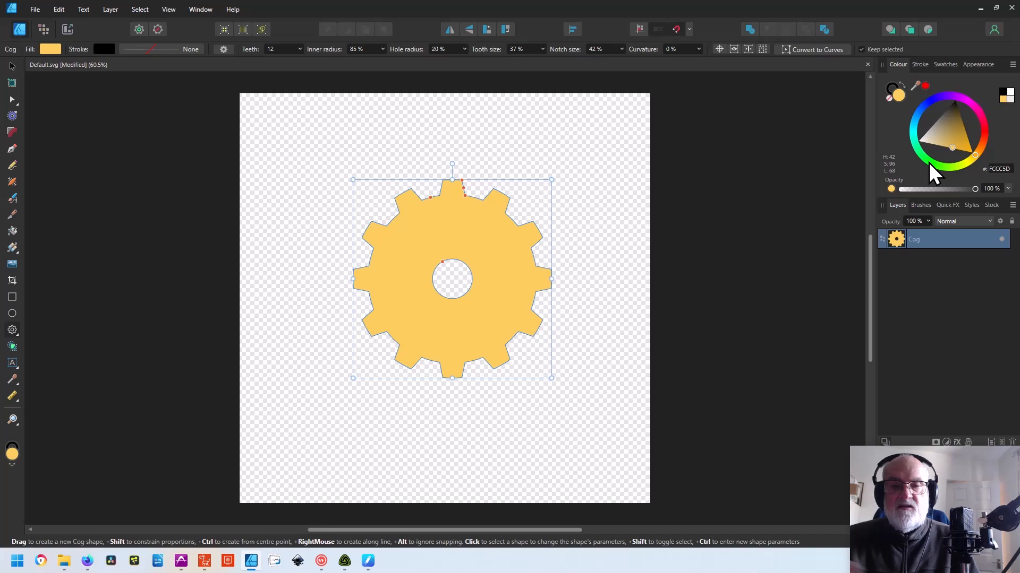
Step: Show the document's folder in File Explorer, examine the full path of SVG_Cache, and close the window
{"action": "left_click", "coordinate": [33, 9]}
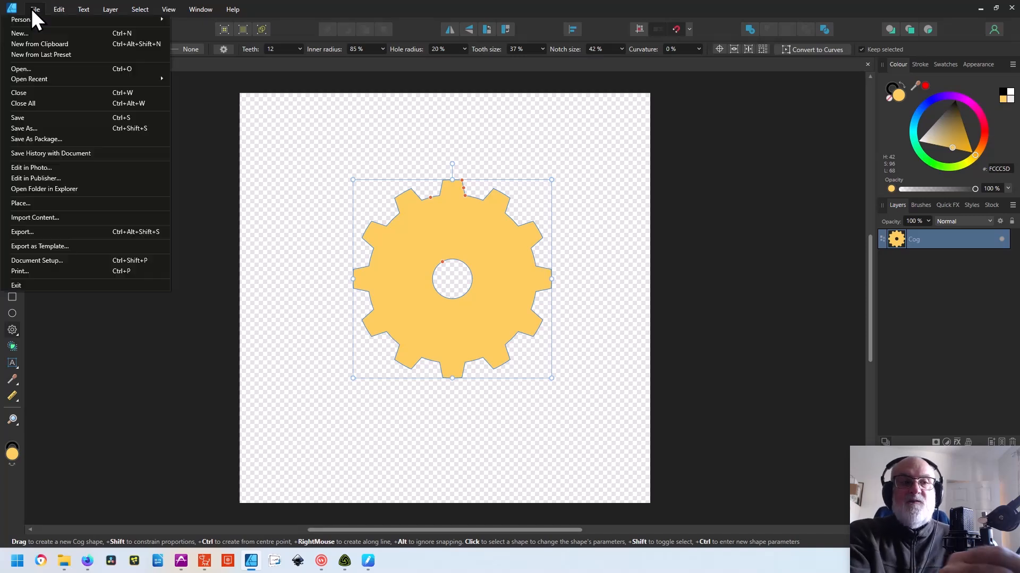
{"action": "left_click", "coordinate": [78, 187]}
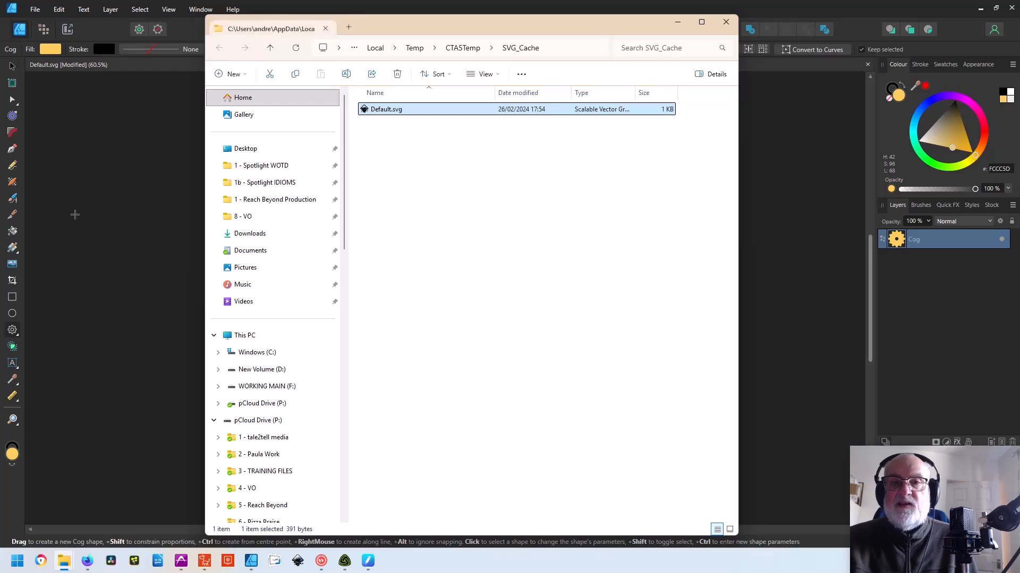
{"action": "key", "text": "alt+d"}
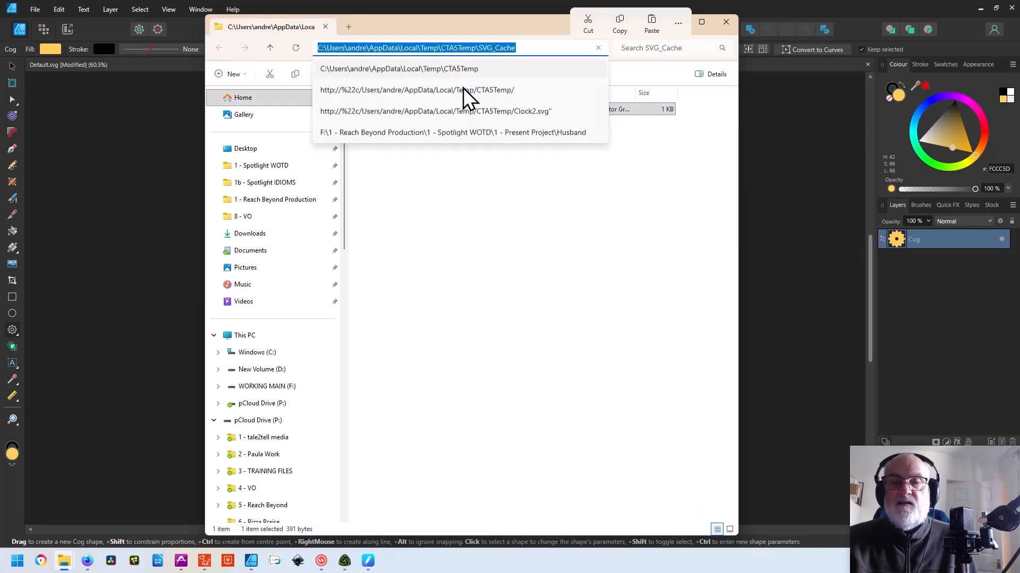
{"action": "left_click", "coordinate": [514, 199]}
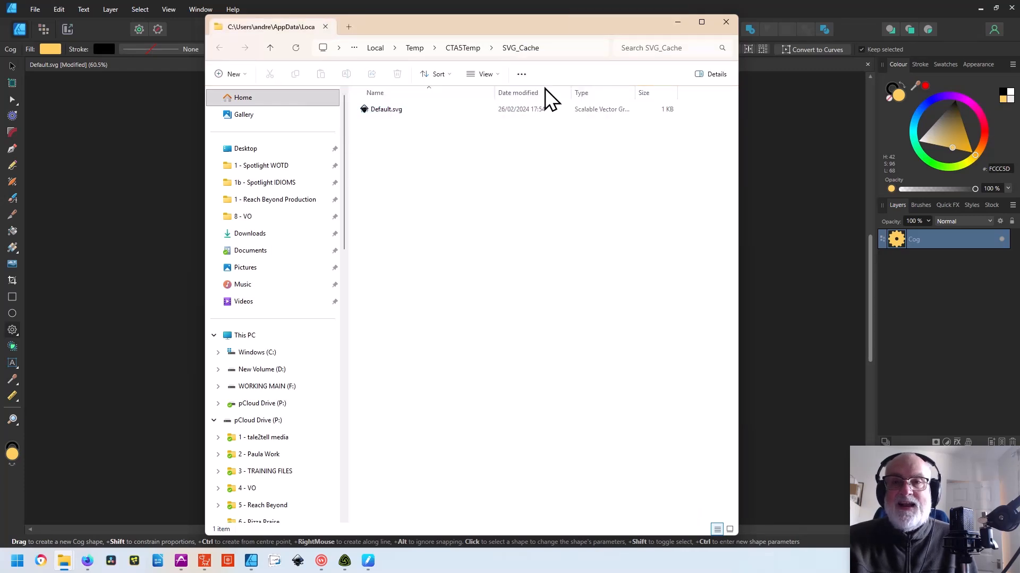
{"action": "key", "text": "alt+d"}
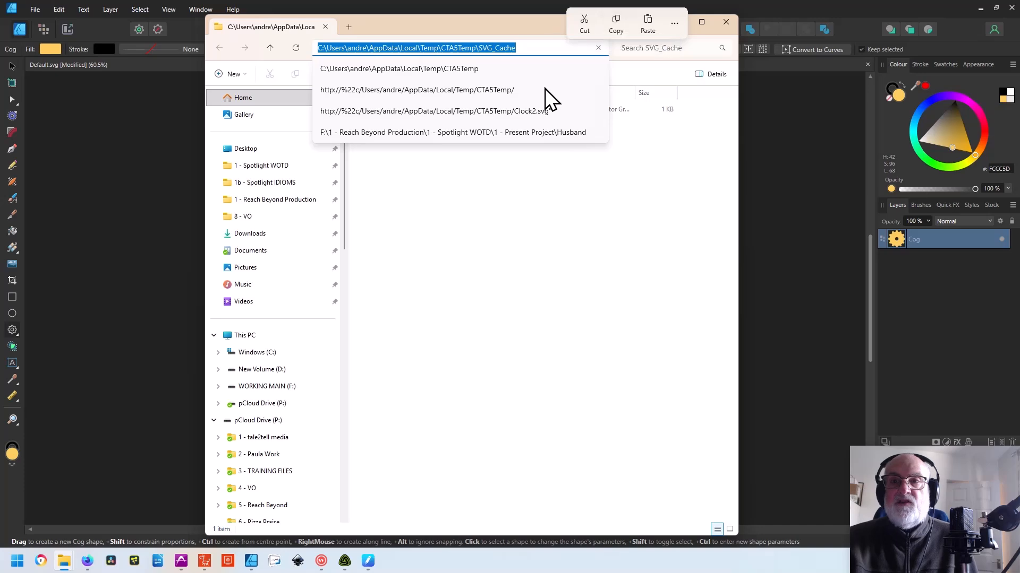
{"action": "left_click", "coordinate": [726, 21]}
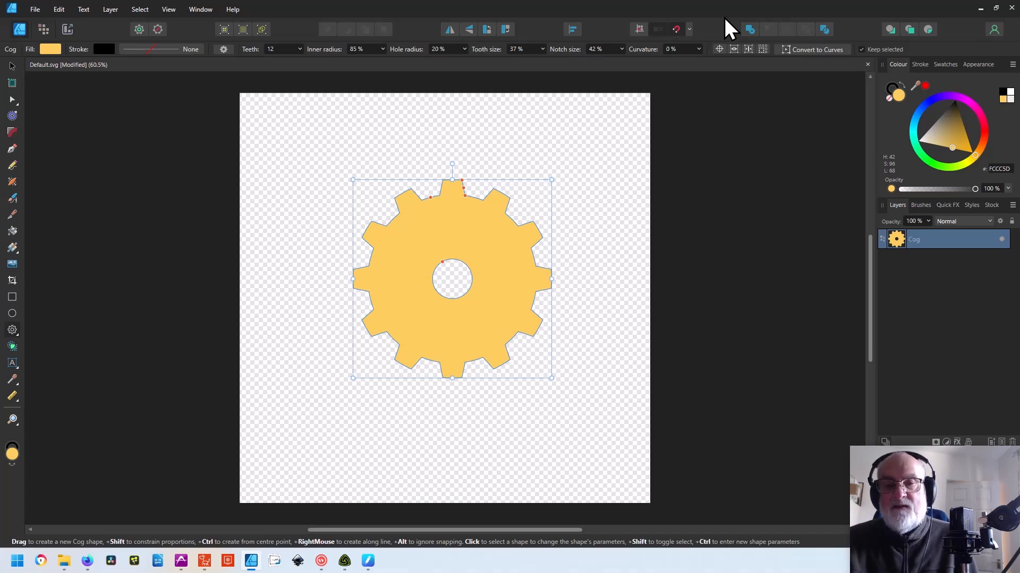
Step: Export the cog document as SVG, keeping the SVG (digital - small size) preset and the Whole document area
{"action": "left_click", "coordinate": [35, 10]}
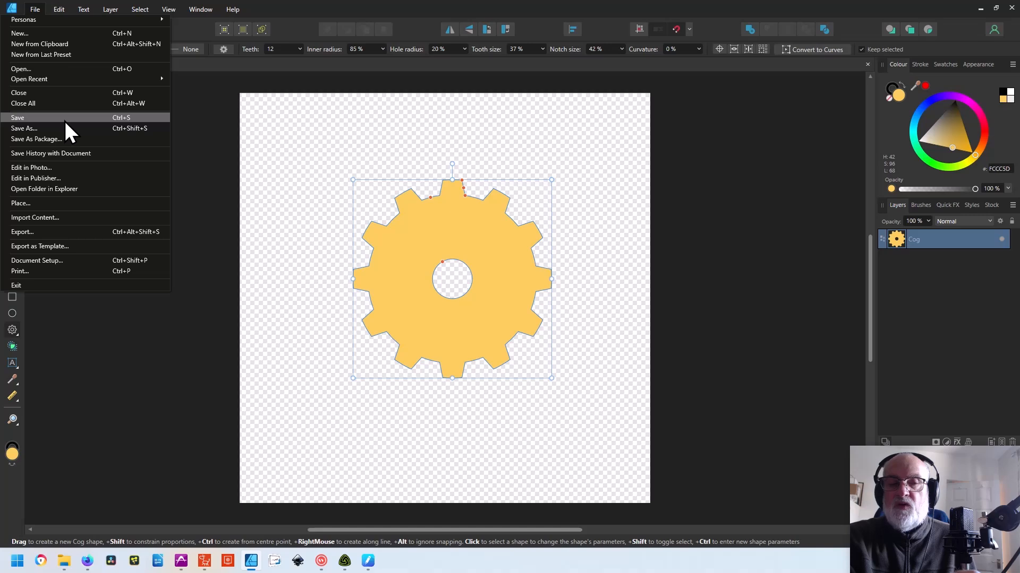
{"action": "left_click", "coordinate": [48, 233]}
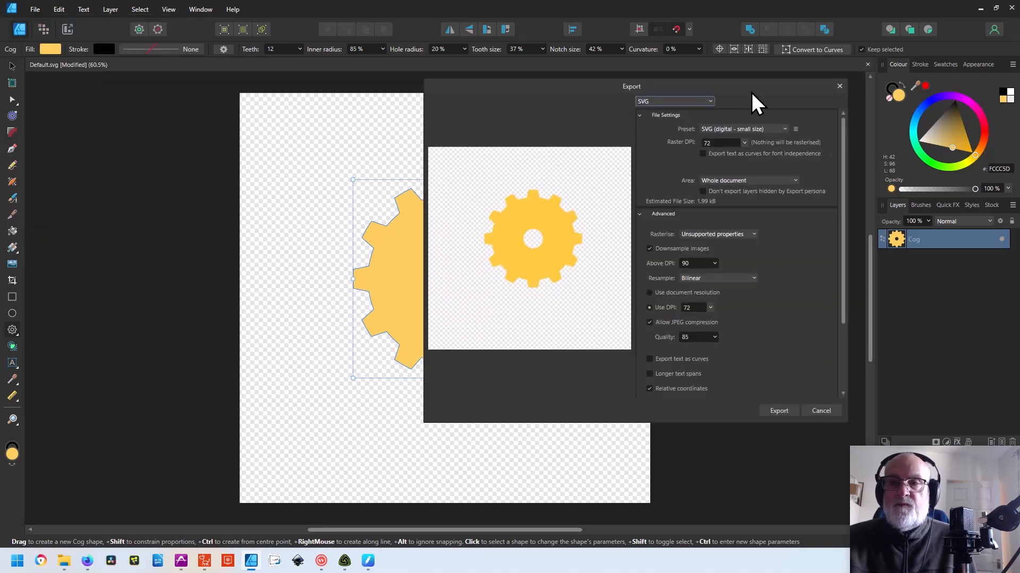
{"action": "left_click_drag", "start_coordinate": [751, 93], "coordinate": [528, 94]}
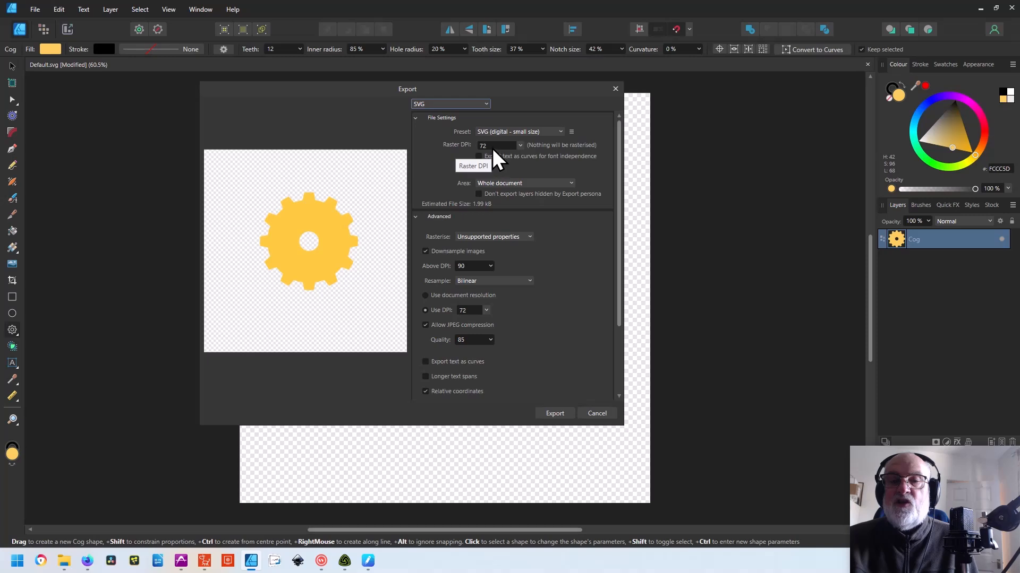
{"action": "left_click", "coordinate": [486, 103]}
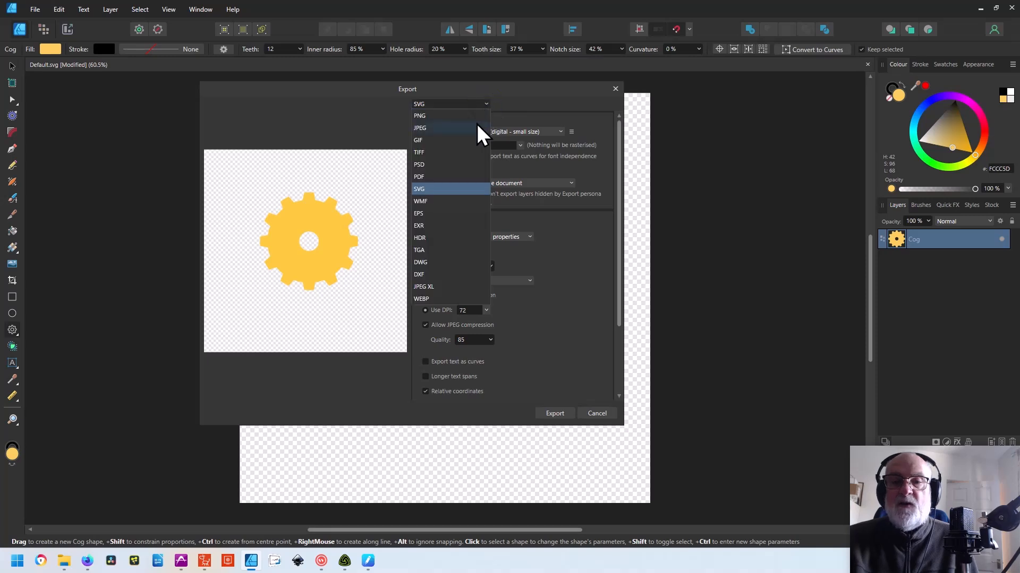
{"action": "left_click", "coordinate": [449, 189]}
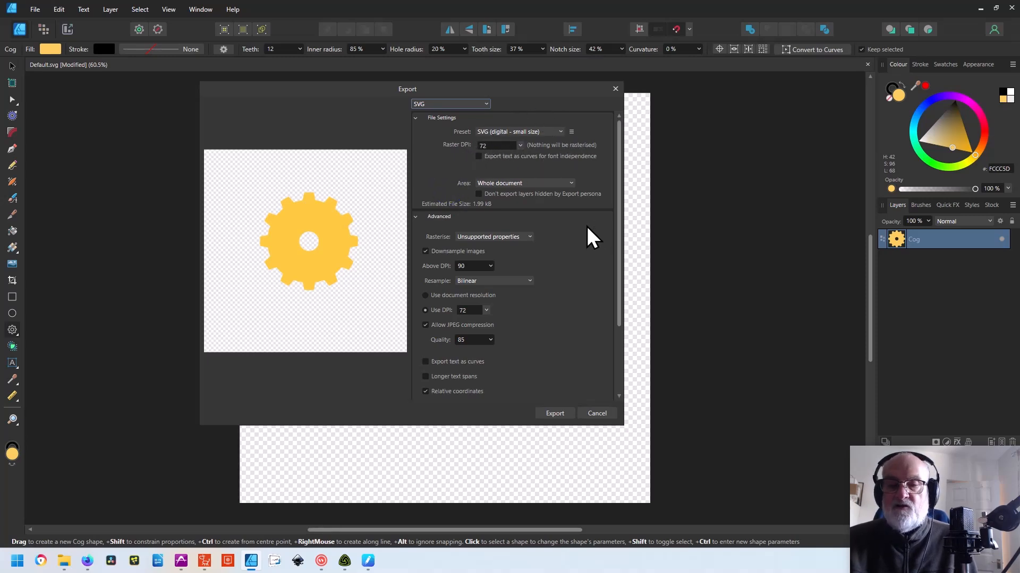
{"action": "left_click", "coordinate": [557, 414]}
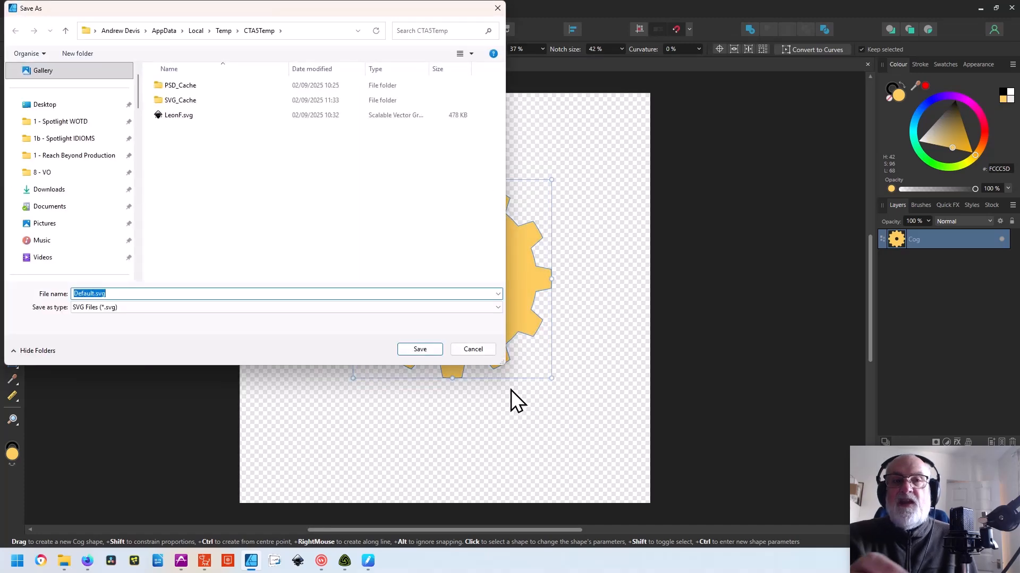
Step: Check the full path of the CTA5Temp save folder and save the exported SVG there as cog
{"action": "left_click", "coordinate": [322, 30]}
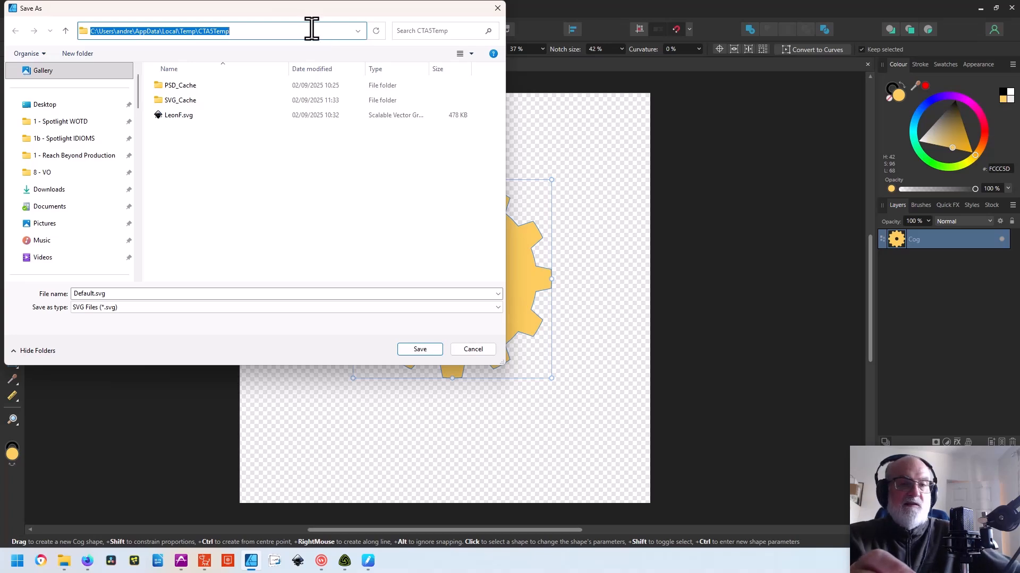
{"action": "left_click", "coordinate": [311, 31]}
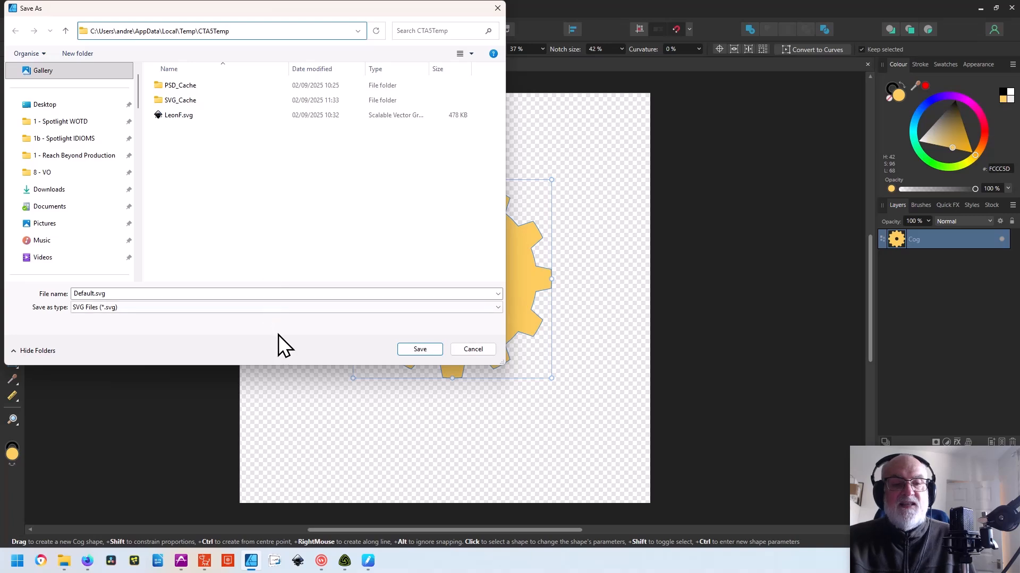
{"action": "left_click", "coordinate": [129, 294]}
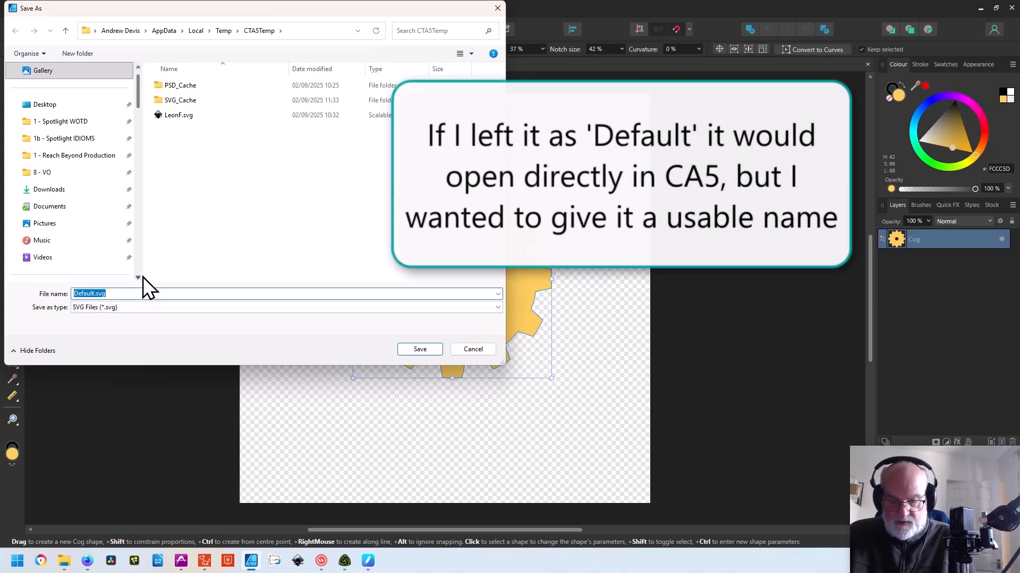
{"action": "type", "text": "cog"}
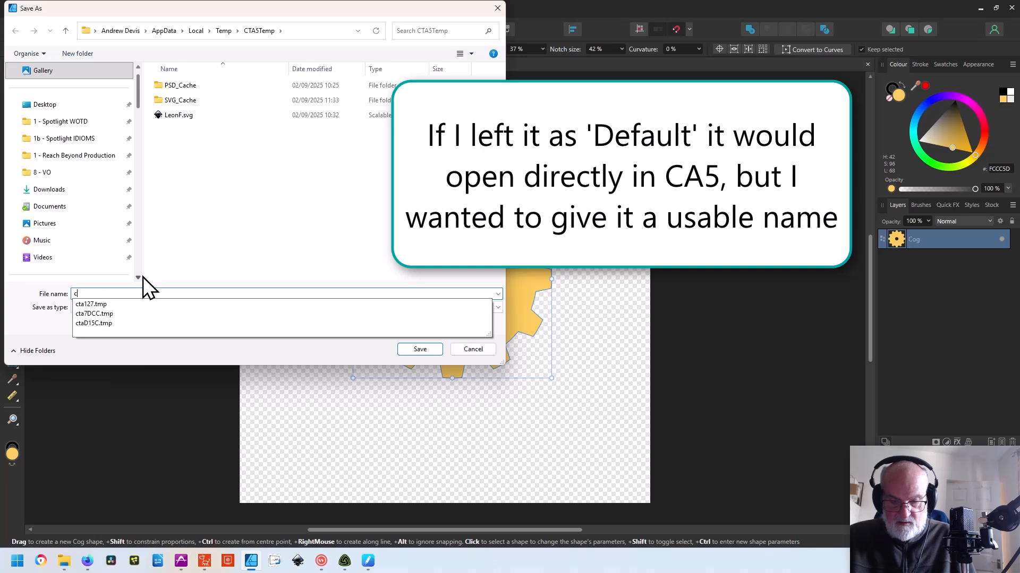
{"action": "left_click", "coordinate": [427, 352]}
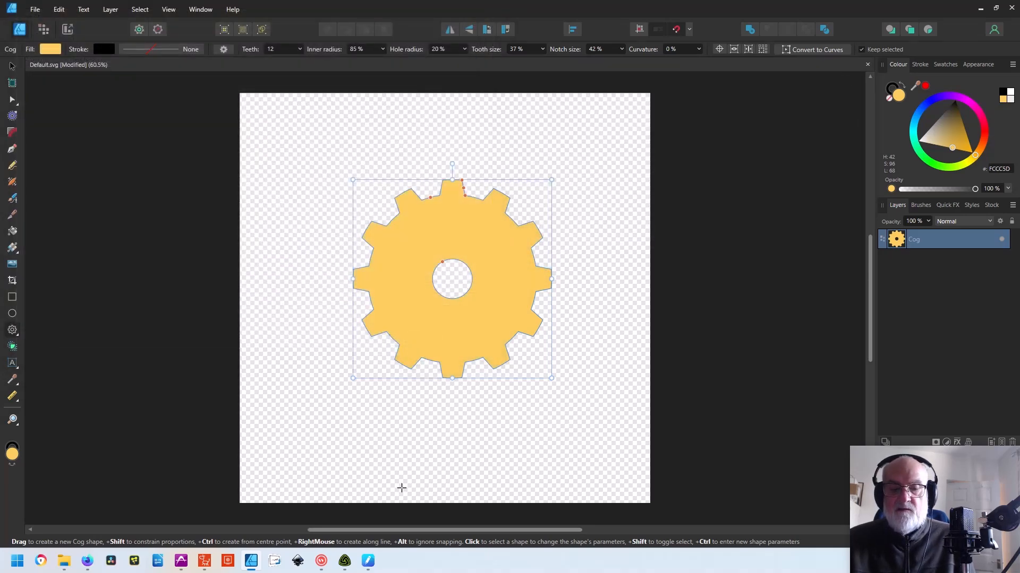
Step: Switch to Cartoon Animator 5, import cog.svg from the CTA5Temp folder as a prop, and return to the stage
{"action": "left_click", "coordinate": [205, 562]}
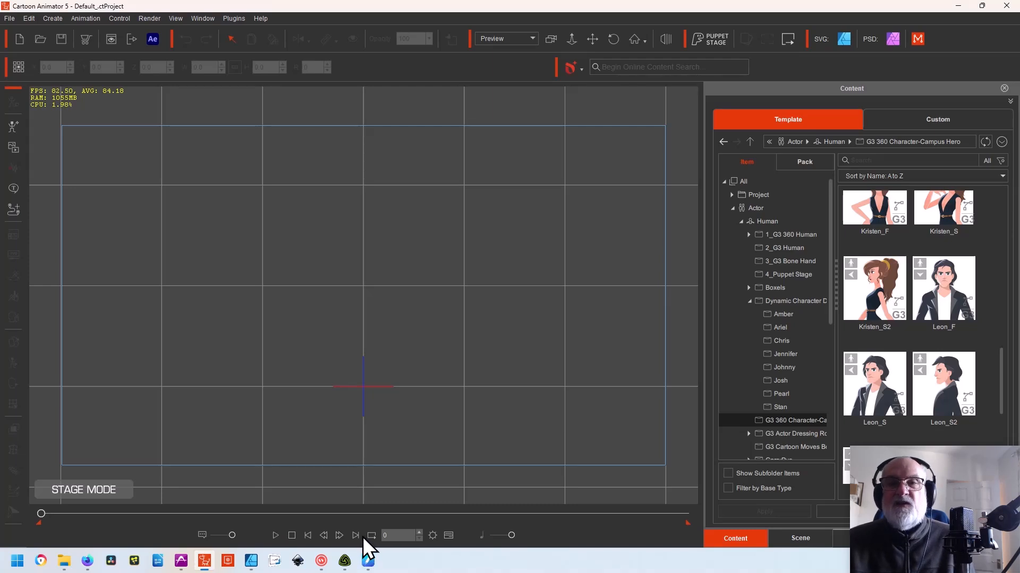
{"action": "left_click", "coordinate": [60, 551]}
{"action": "left_click", "coordinate": [98, 533]}
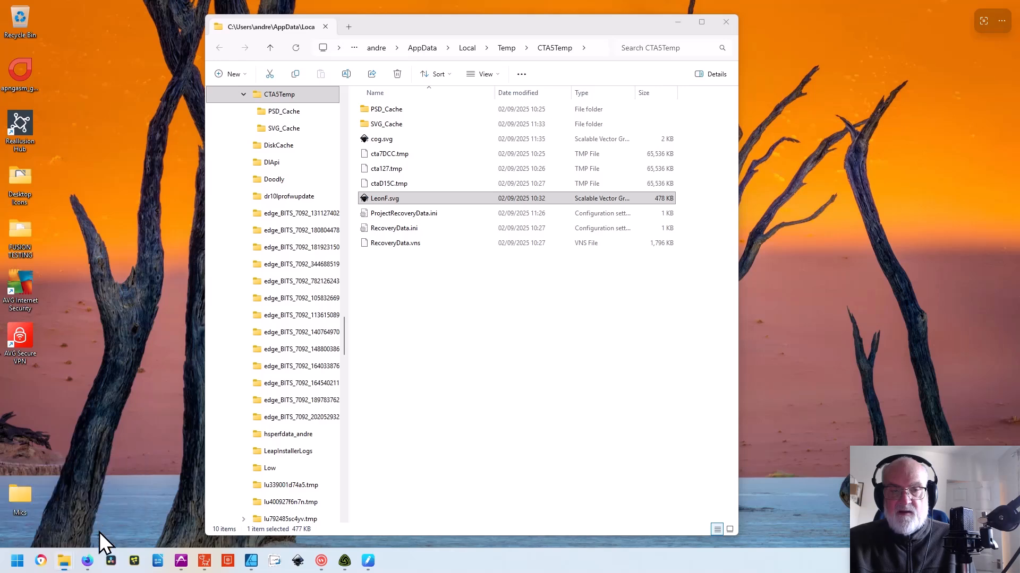
{"action": "left_click", "coordinate": [453, 298]}
{"action": "left_click", "coordinate": [454, 298]}
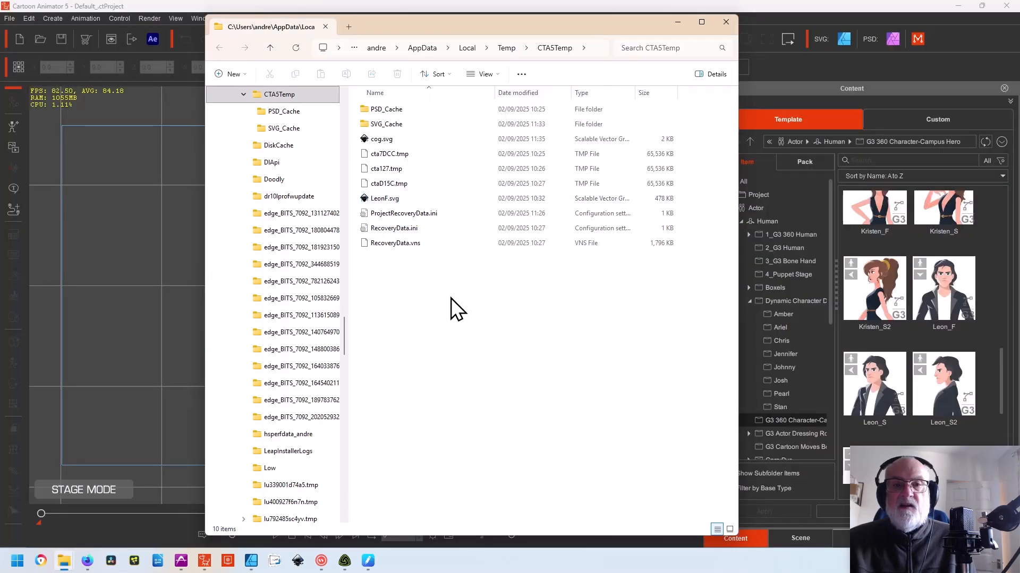
{"action": "left_click_drag", "start_coordinate": [391, 141], "coordinate": [330, 278]}
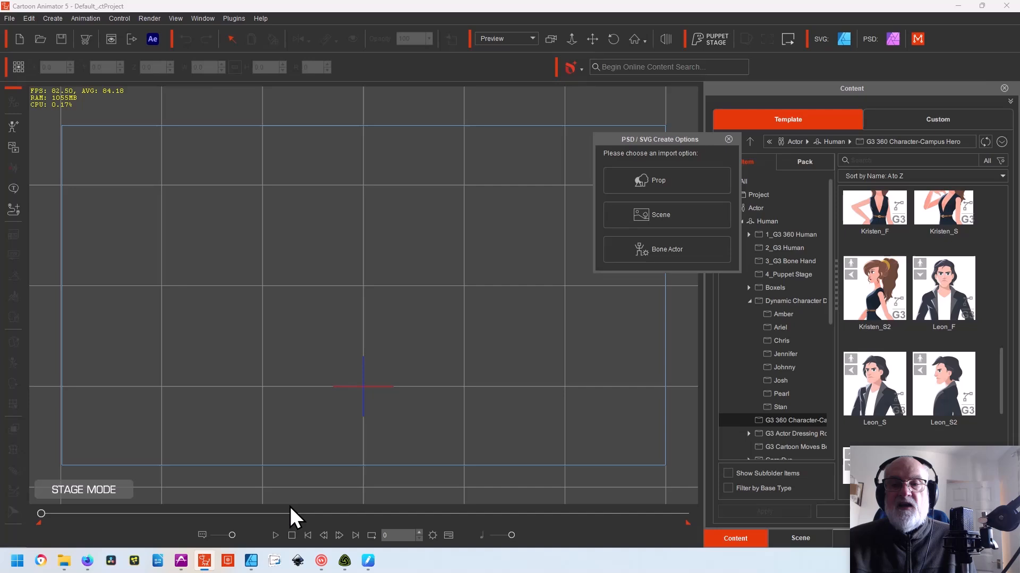
{"action": "left_click", "coordinate": [664, 180]}
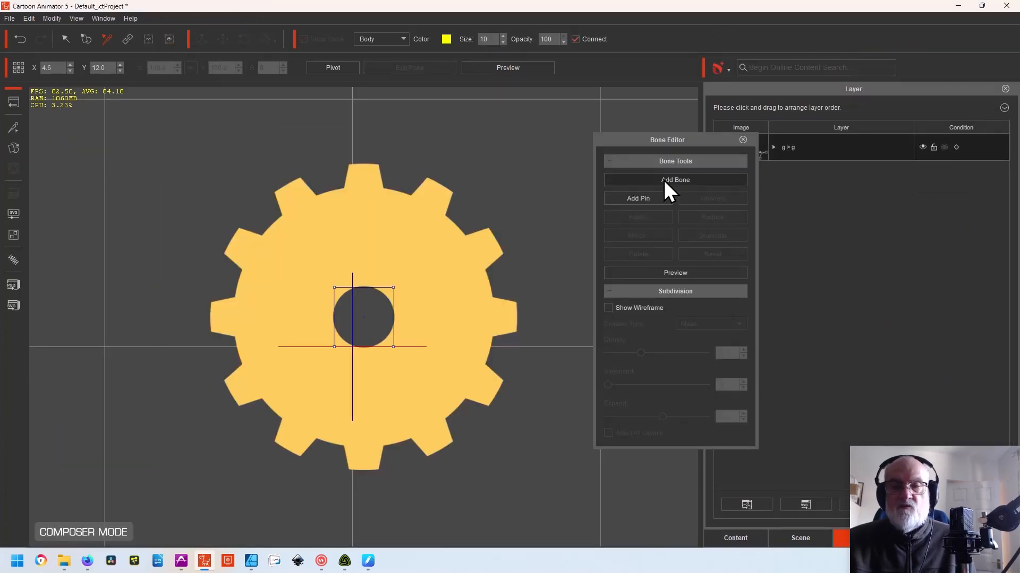
{"action": "left_click", "coordinate": [14, 102]}
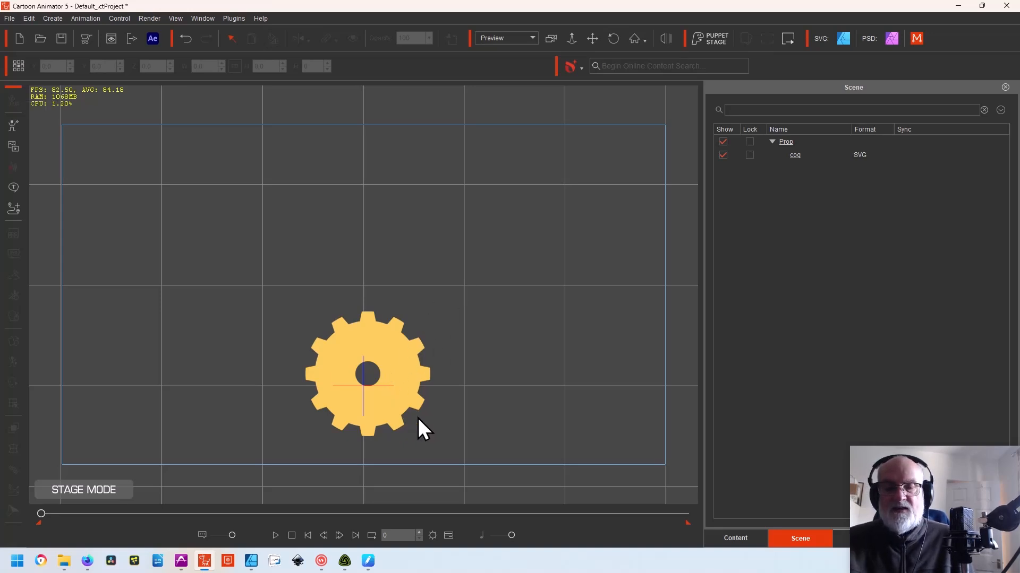
Step: Delete the cog prop and add the Leon_F character from G3 360 Character-Campus Hero to the stage
{"action": "left_click_drag", "start_coordinate": [348, 426], "coordinate": [369, 326]}
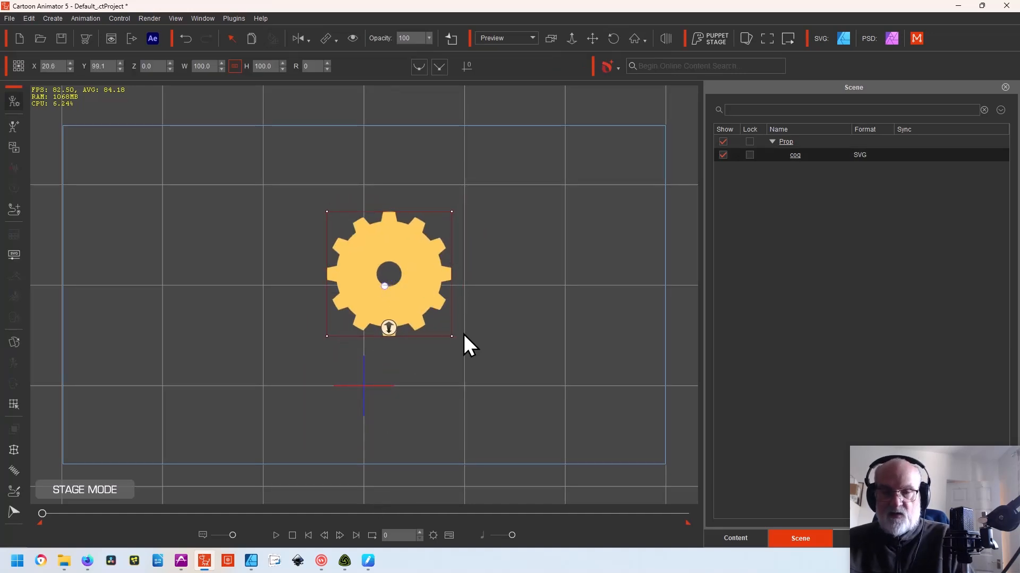
{"action": "key", "text": "Delete"}
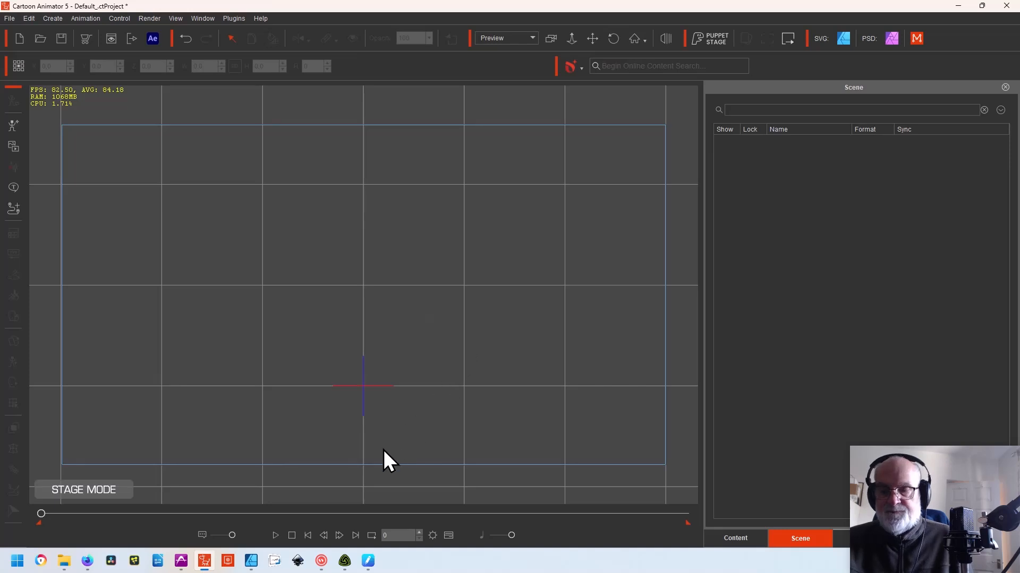
{"action": "left_click", "coordinate": [735, 539]}
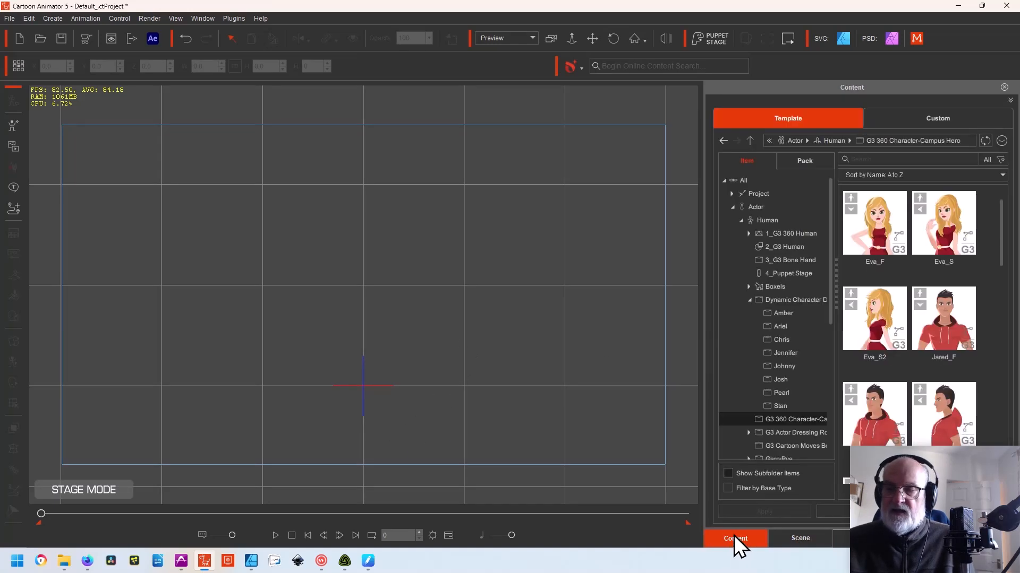
{"action": "left_click_drag", "start_coordinate": [1004, 228], "coordinate": [1005, 390]}
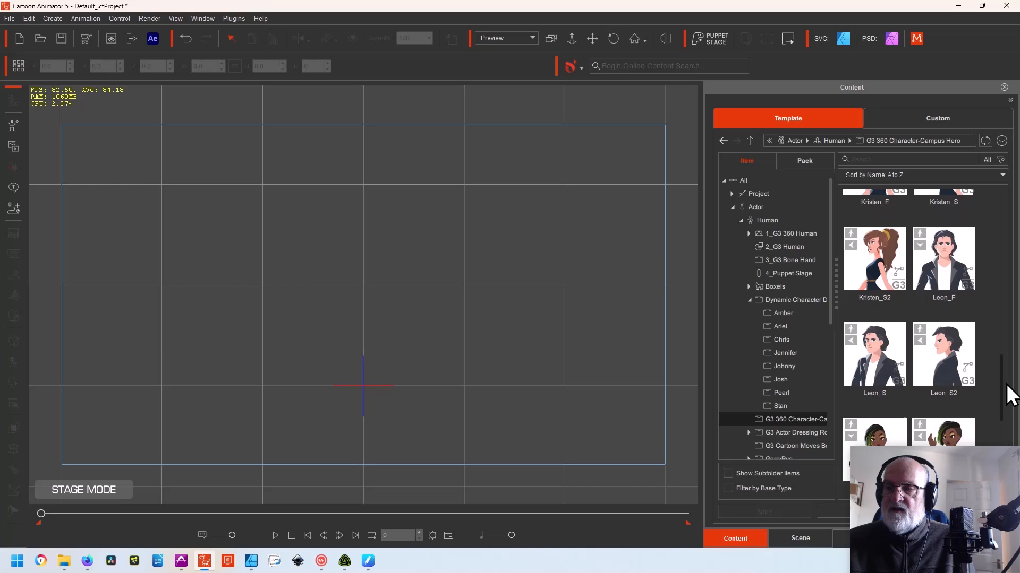
{"action": "left_click", "coordinate": [951, 274]}
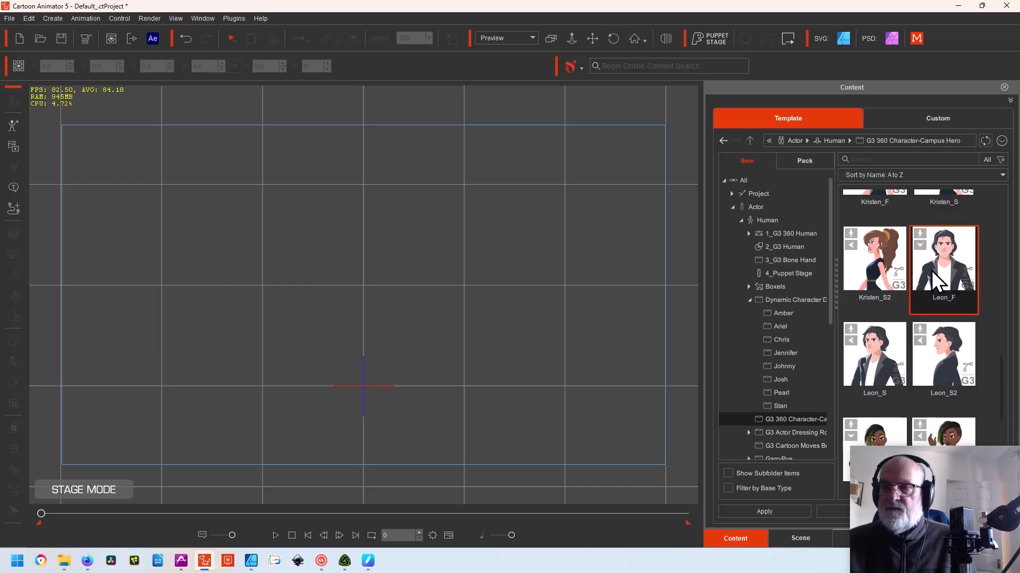
{"action": "double_click", "coordinate": [929, 269]}
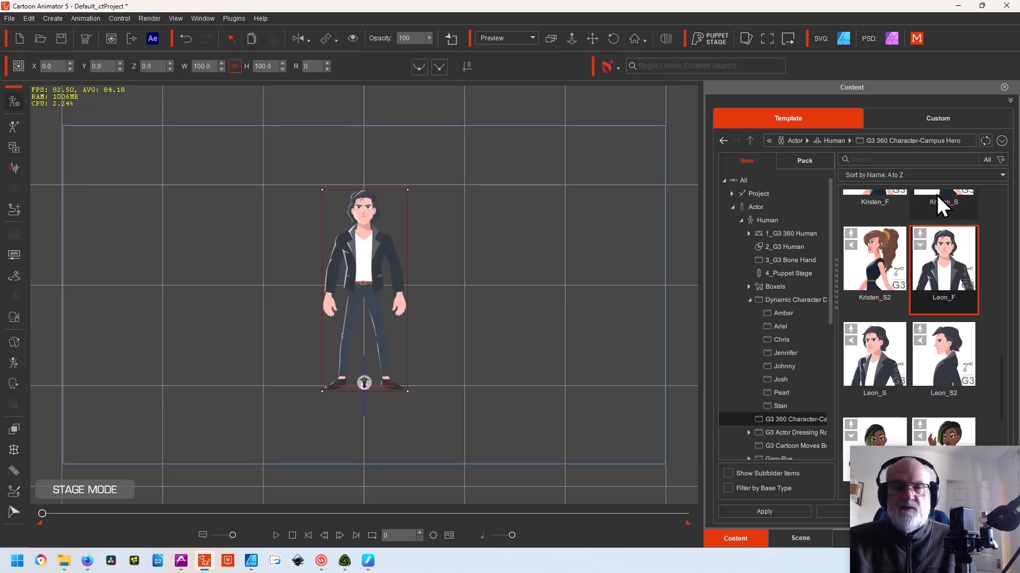
Step: Open the Leon_F character in Composer Mode and send it to Affinity Designer for vector editing, accepting the save-format notice
{"action": "left_click_drag", "start_coordinate": [365, 383], "coordinate": [365, 502]}
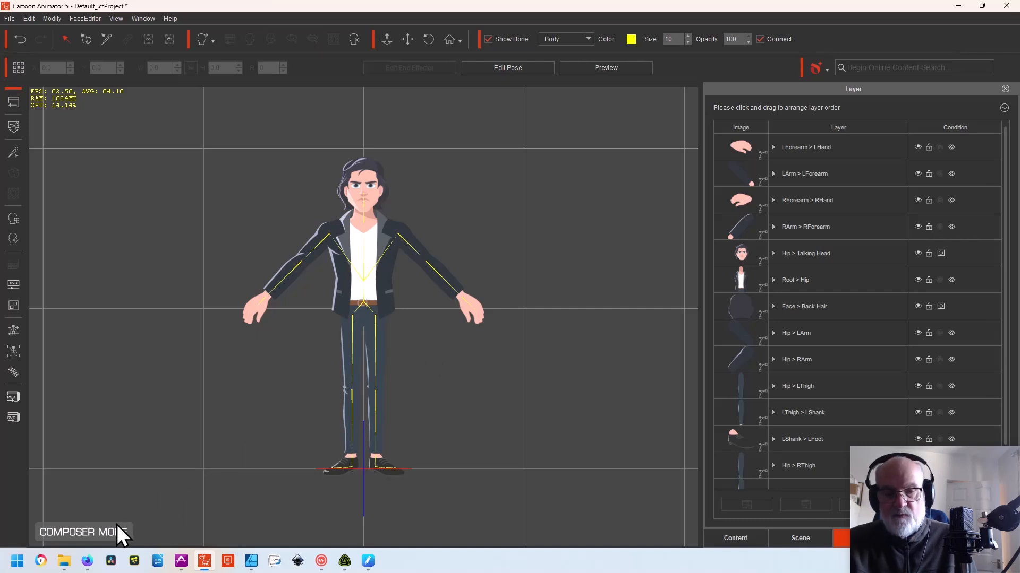
{"action": "left_click", "coordinate": [10, 419]}
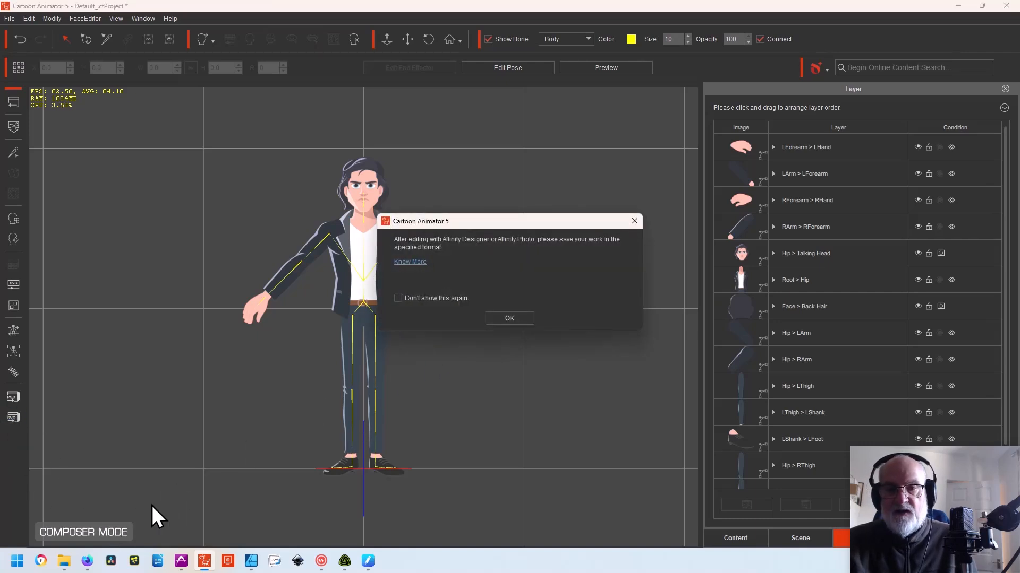
{"action": "left_click", "coordinate": [512, 320]}
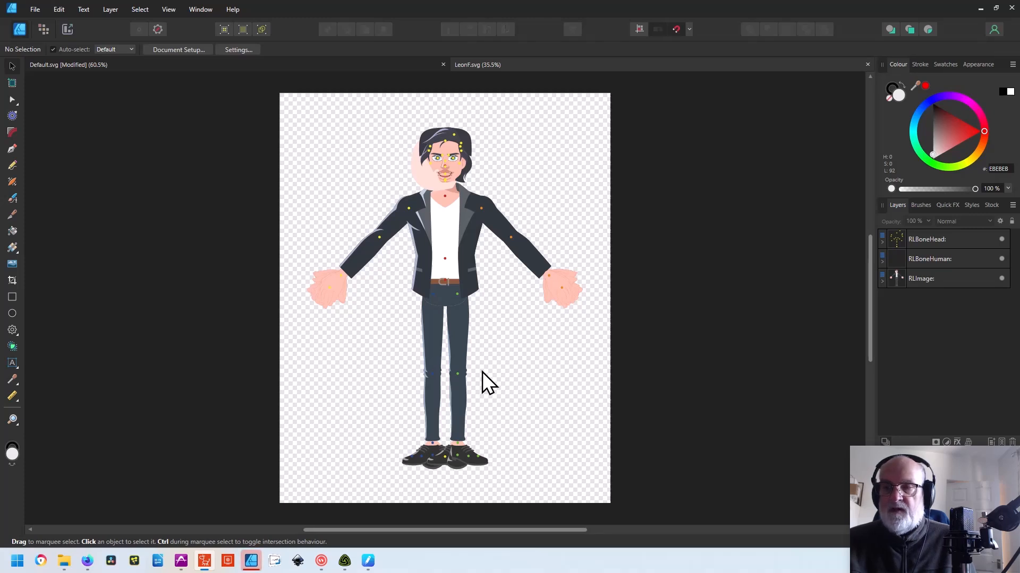
Step: Expand the RLImage layer down through Hip and its nested Hip to the contents of Hip_F:(0)
{"action": "left_click", "coordinate": [882, 282]}
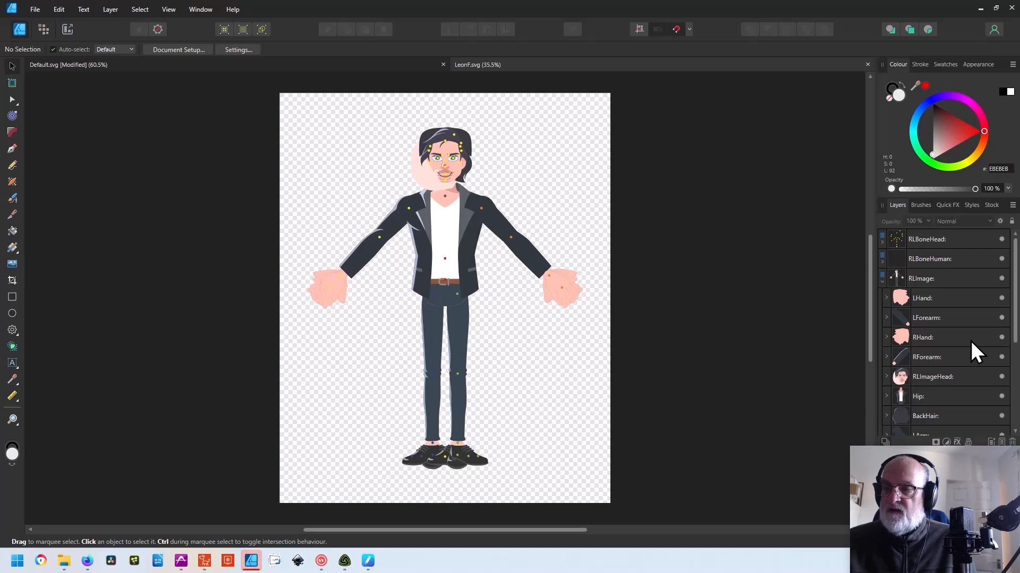
{"action": "left_click", "coordinate": [887, 396]}
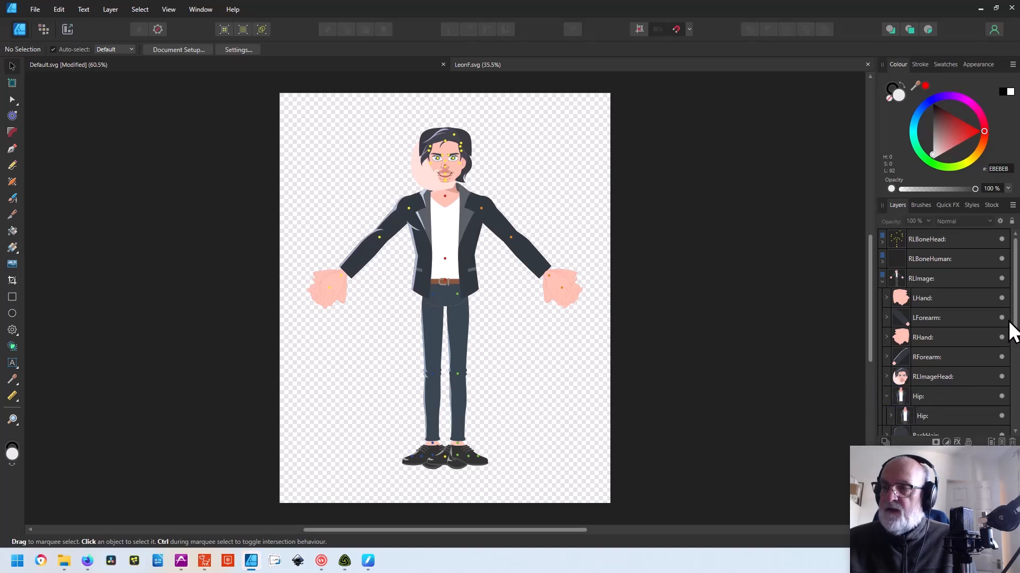
{"action": "left_click_drag", "start_coordinate": [1015, 328], "coordinate": [1014, 378]}
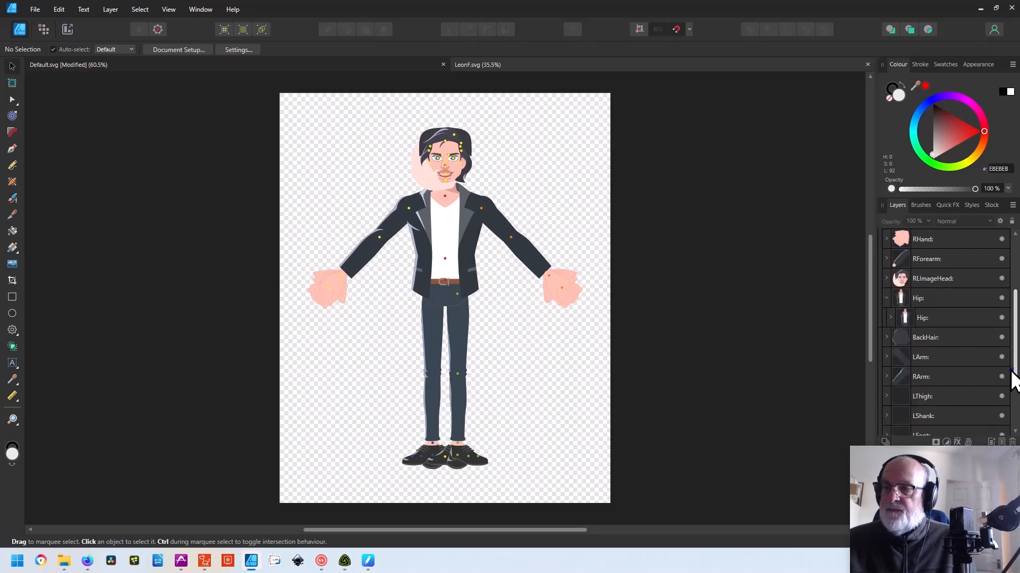
{"action": "left_click", "coordinate": [891, 318]}
{"action": "left_click", "coordinate": [895, 336]}
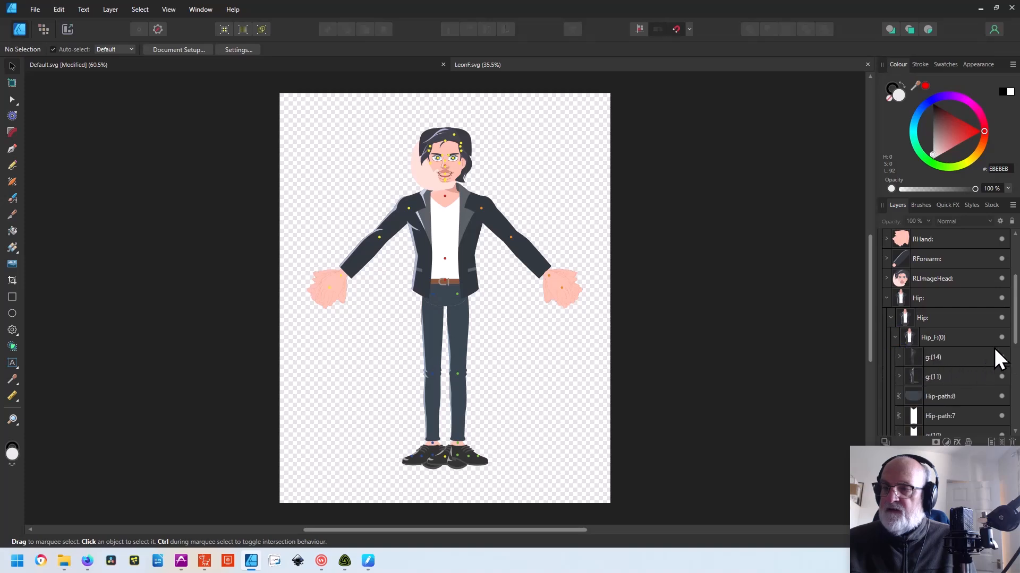
{"action": "left_click_drag", "start_coordinate": [1012, 320], "coordinate": [1018, 350]}
{"action": "scroll", "coordinate": [1017, 351], "scroll_direction": "up", "scroll_amount": 1}
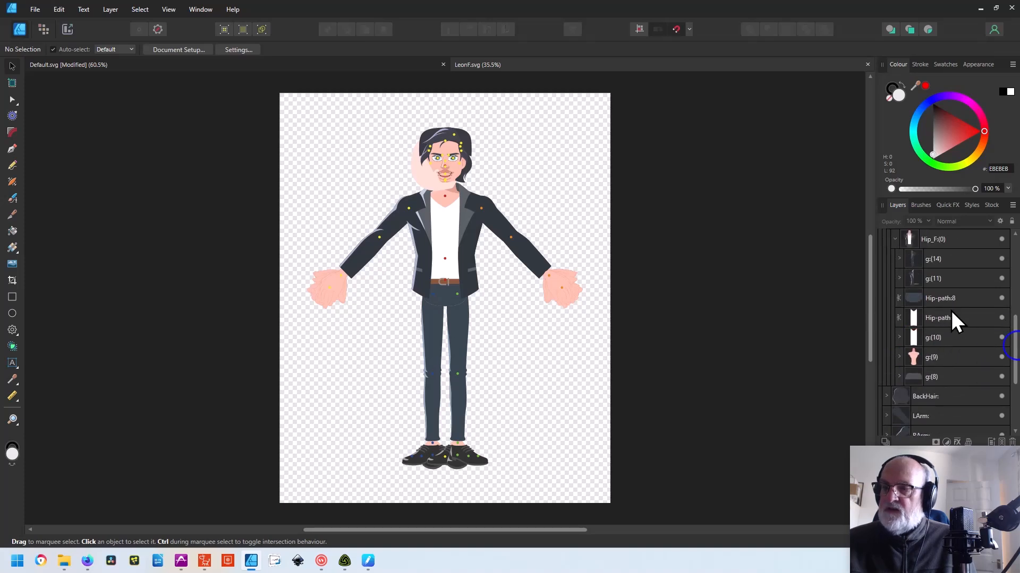
Step: Locate the white shirt shape Hip-path:7 inside Hip_F:(0) and expand the g:(10) group beneath it
{"action": "left_click", "coordinate": [941, 318]}
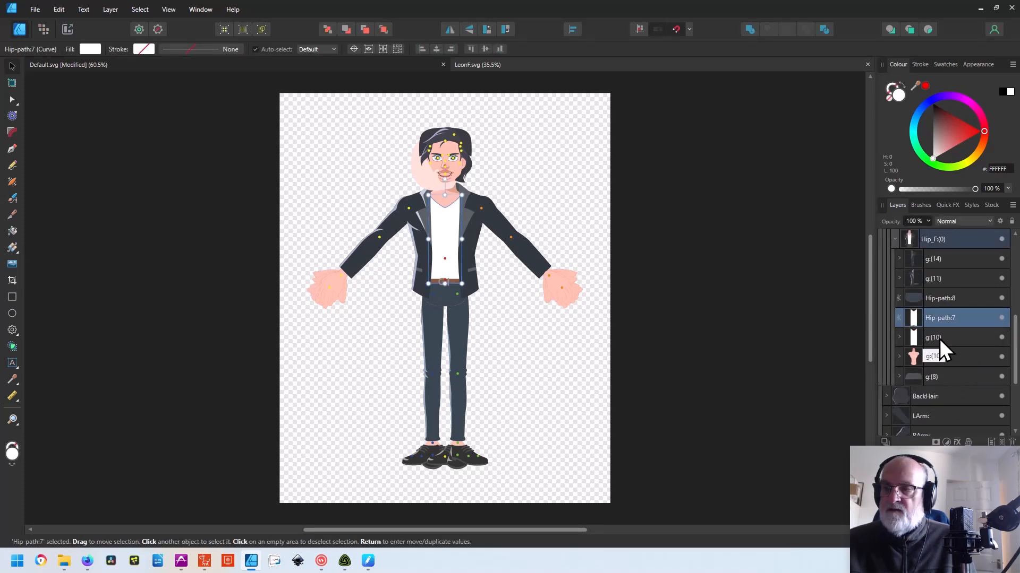
{"action": "left_click", "coordinate": [1001, 318]}
{"action": "left_click", "coordinate": [928, 337]}
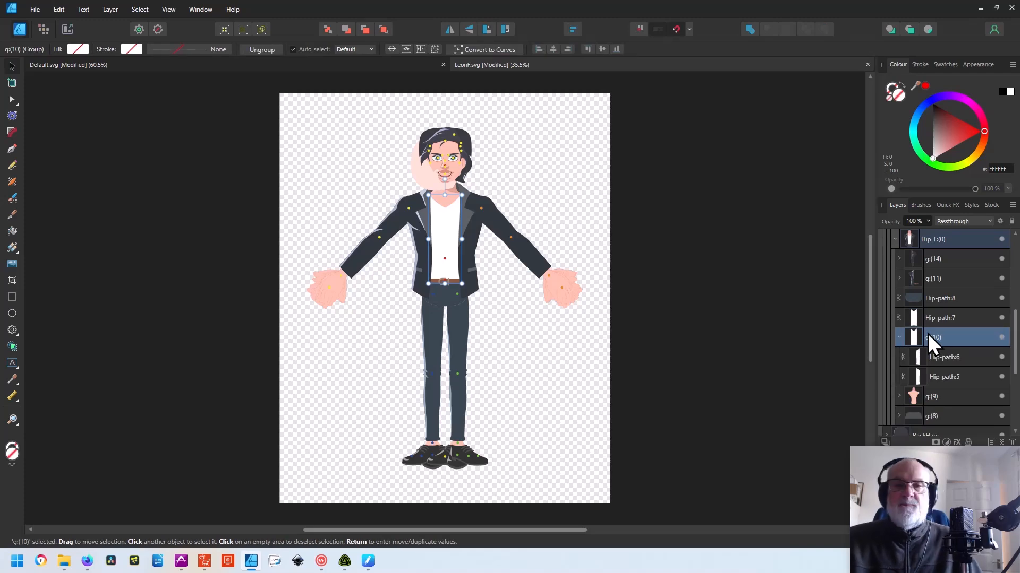
{"action": "key", "text": "ctrl+1"}
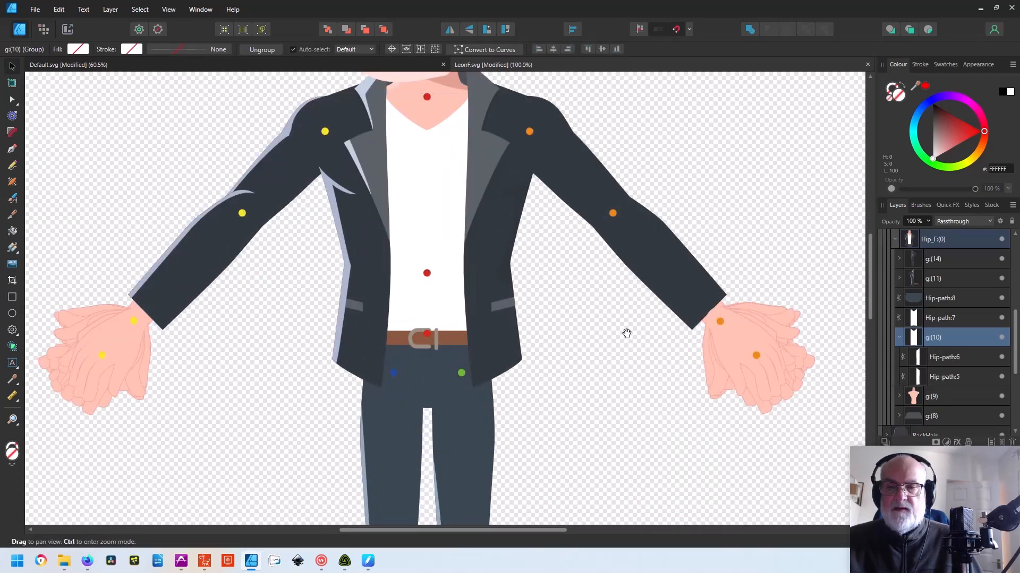
{"action": "scroll", "coordinate": [626, 335], "scroll_direction": "up", "scroll_amount": 6}
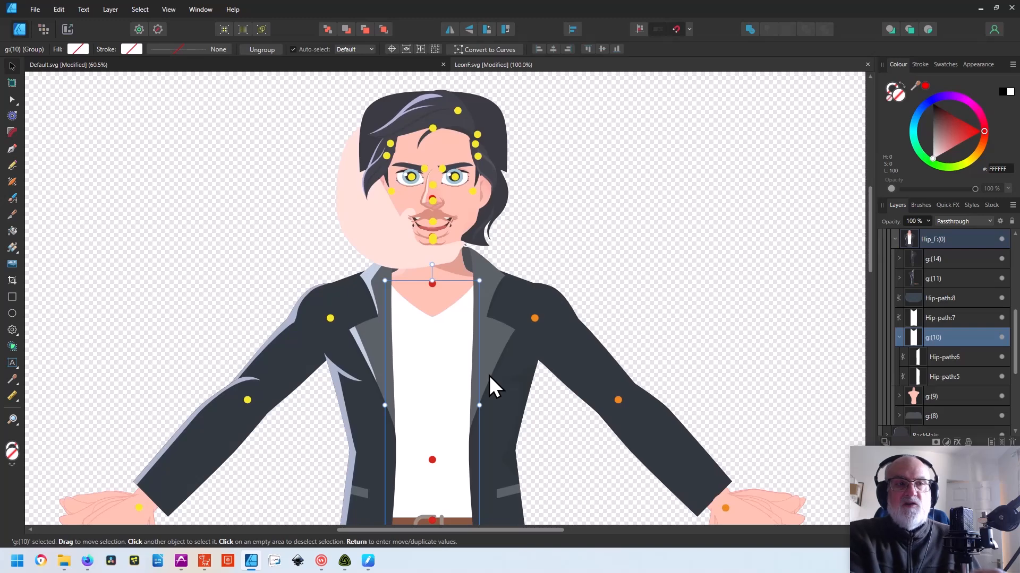
Step: Reshape the V-neck of the white shirt path Hip-path:7 with the Node tool, raising its centre point into a shallow curved neckline
{"action": "left_click", "coordinate": [12, 99]}
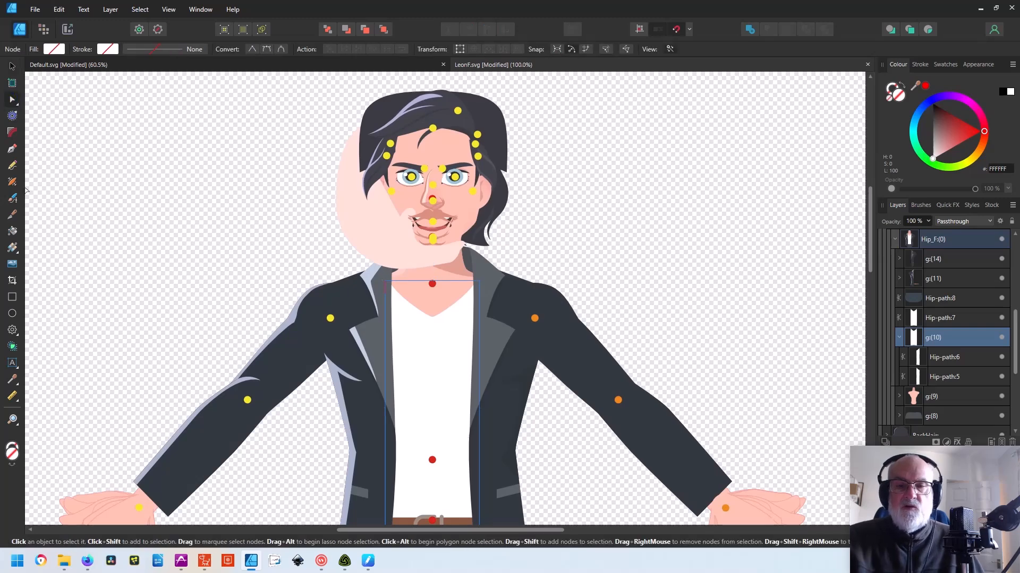
{"action": "left_click", "coordinate": [435, 317]}
{"action": "left_click", "coordinate": [433, 318]}
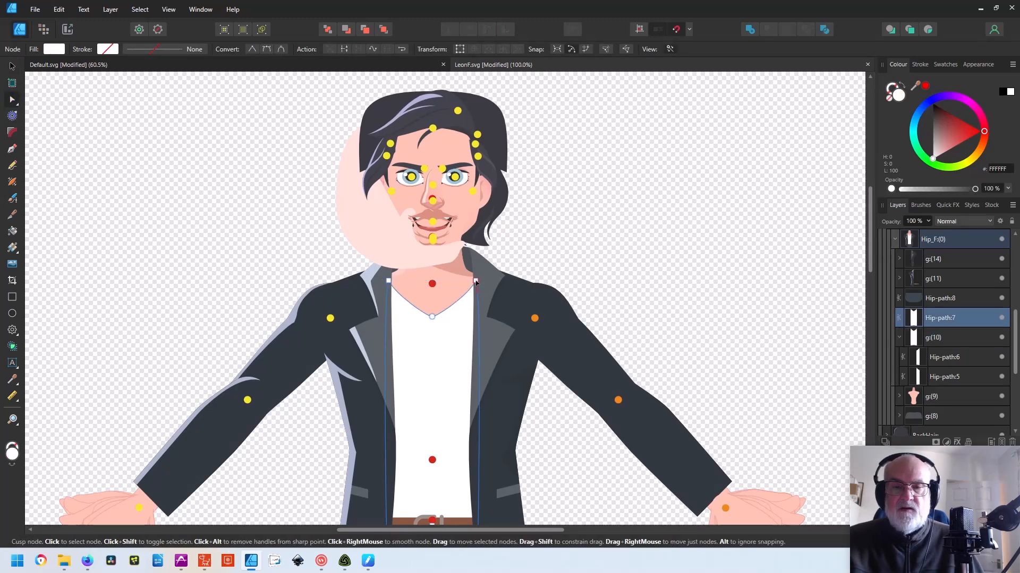
{"action": "left_click_drag", "start_coordinate": [464, 294], "coordinate": [454, 287]}
{"action": "left_click", "coordinate": [388, 282]}
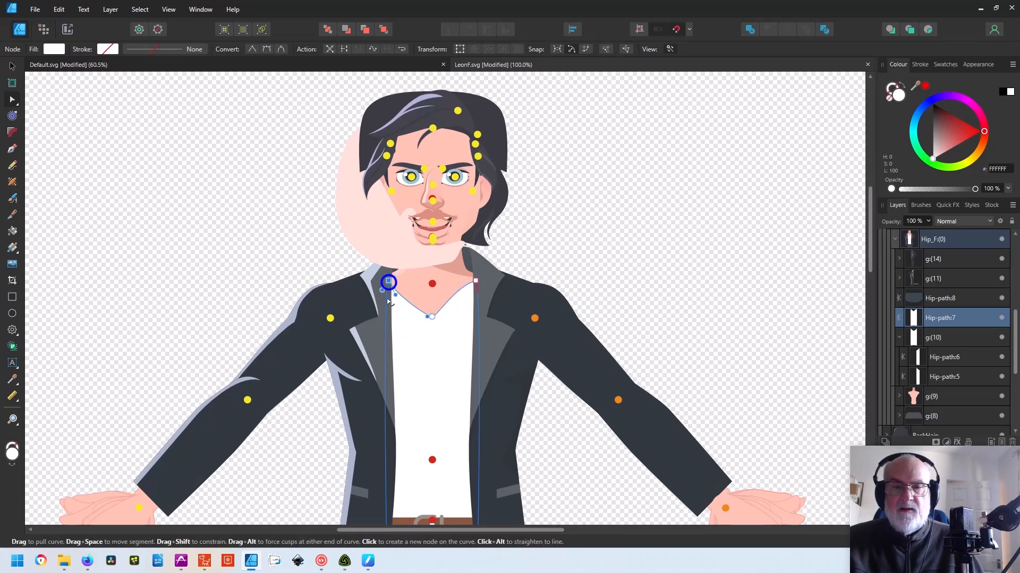
{"action": "left_click_drag", "start_coordinate": [393, 295], "coordinate": [434, 288]}
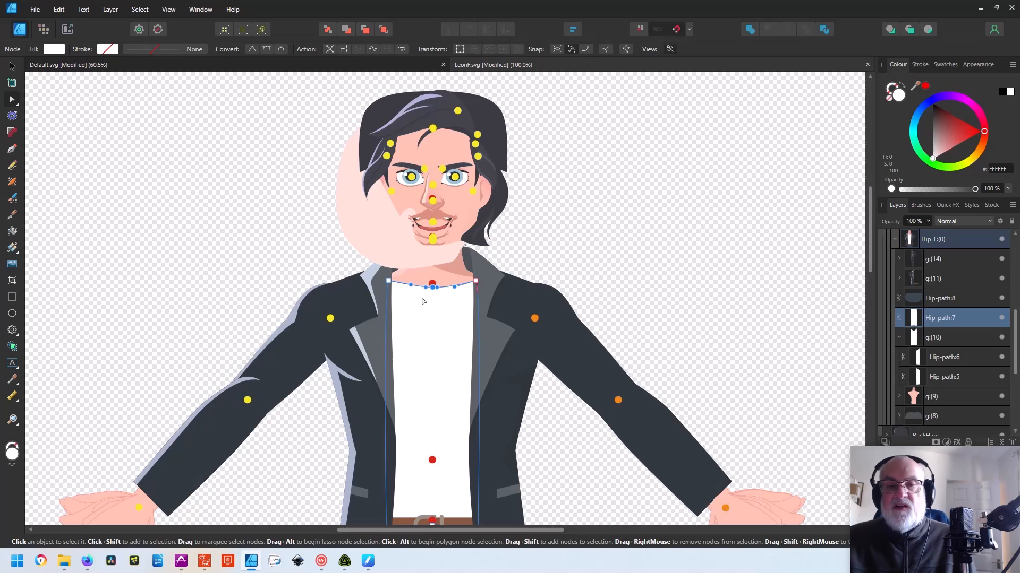
Step: Show the document's CTA5Temp folder in File Explorer, highlight its full path, and return to the drawing
{"action": "left_click", "coordinate": [35, 10]}
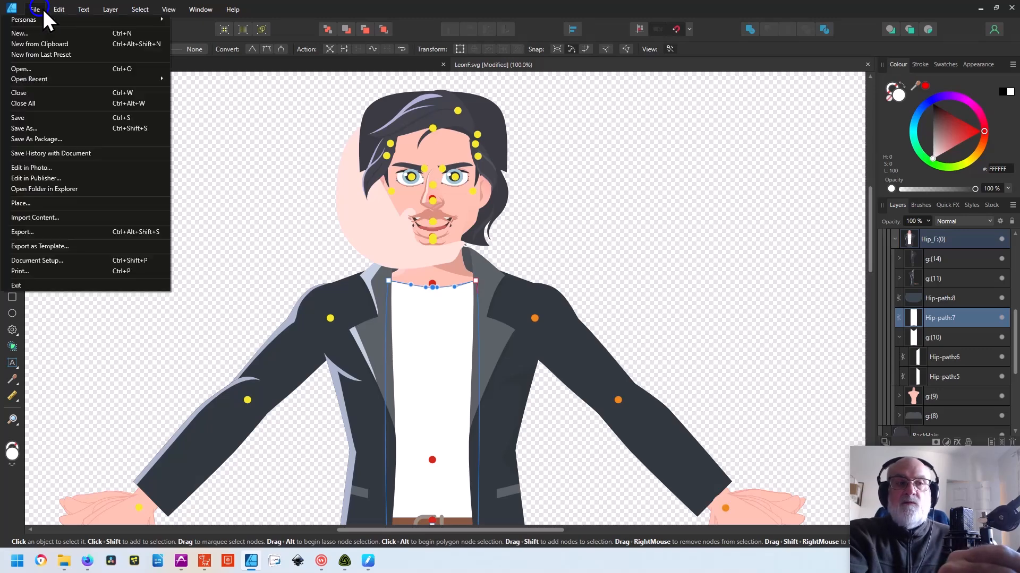
{"action": "left_click", "coordinate": [85, 189]}
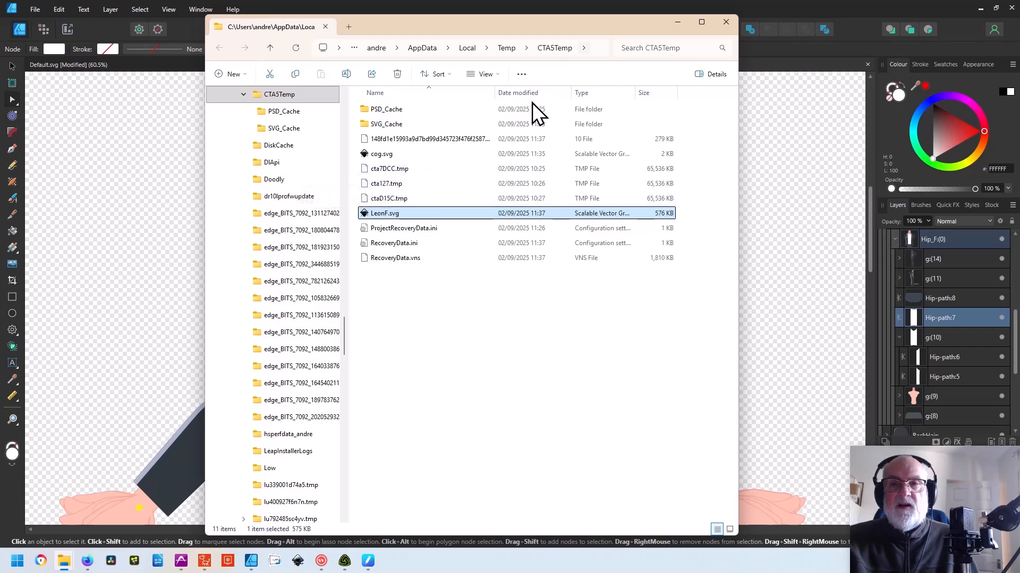
{"action": "key", "text": "F4"}
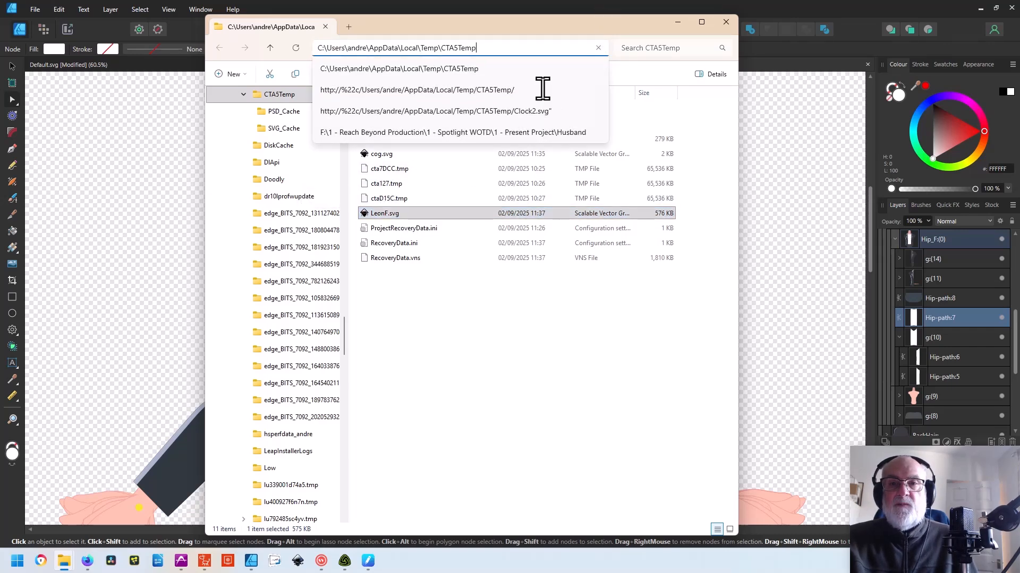
{"action": "left_click_drag", "start_coordinate": [476, 48], "coordinate": [310, 50]}
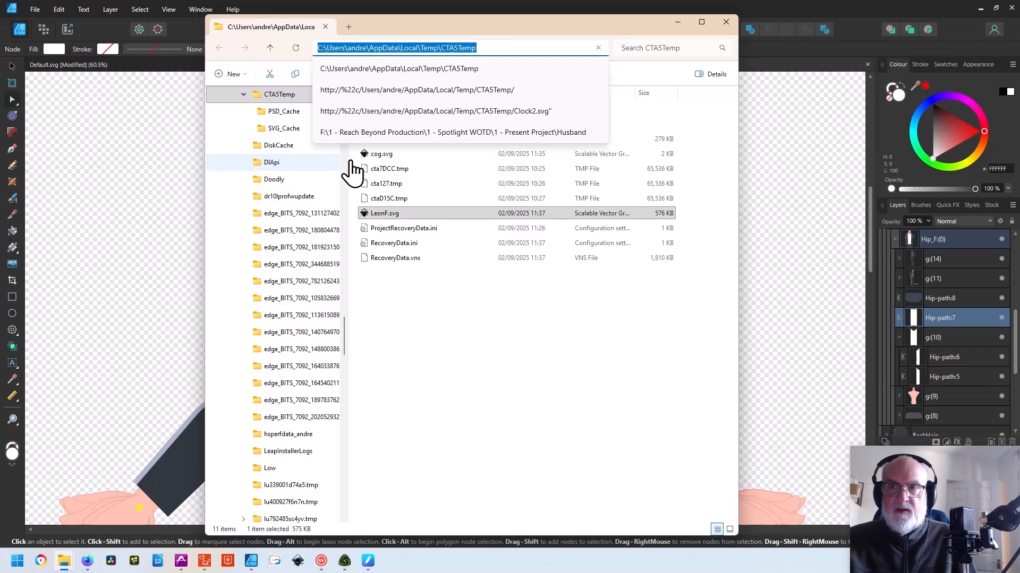
{"action": "left_click", "coordinate": [684, 21]}
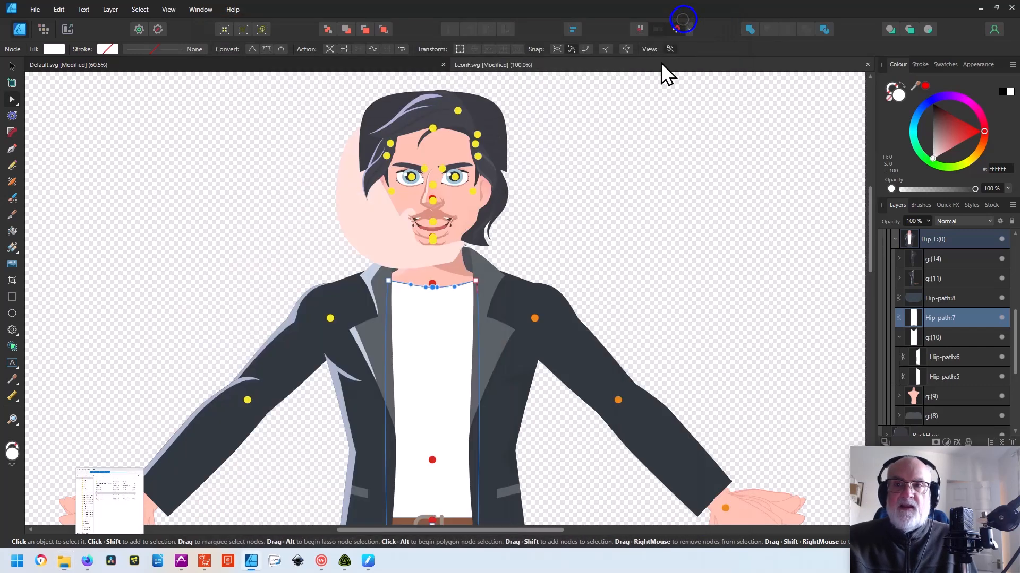
Step: Export the reshaped character as SVG with the SVG (digital - small size) preset, replacing LeonF.svg in the CTA5Temp folder
{"action": "left_click", "coordinate": [34, 10]}
{"action": "left_click", "coordinate": [62, 233]}
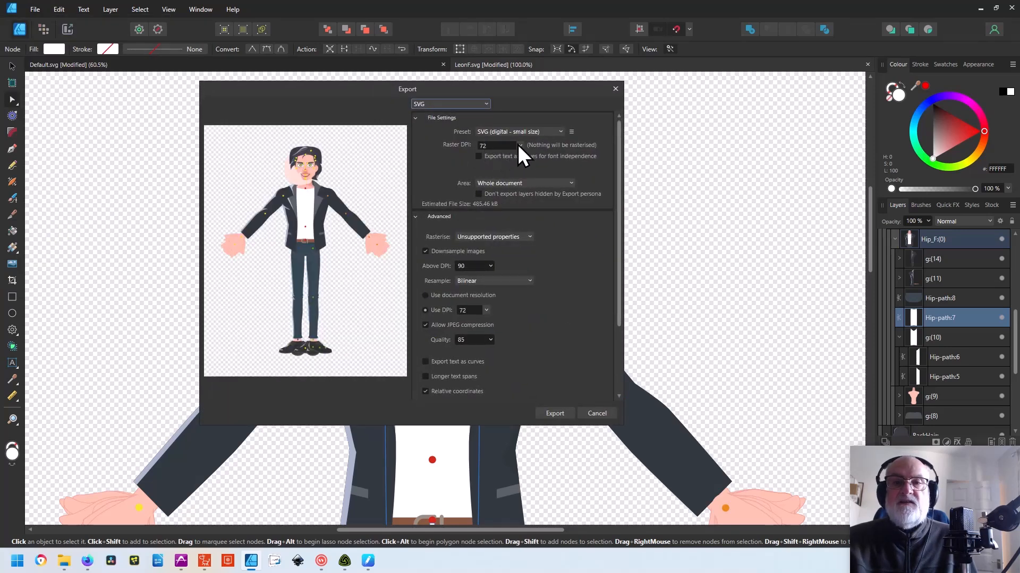
{"action": "left_click", "coordinate": [558, 415]}
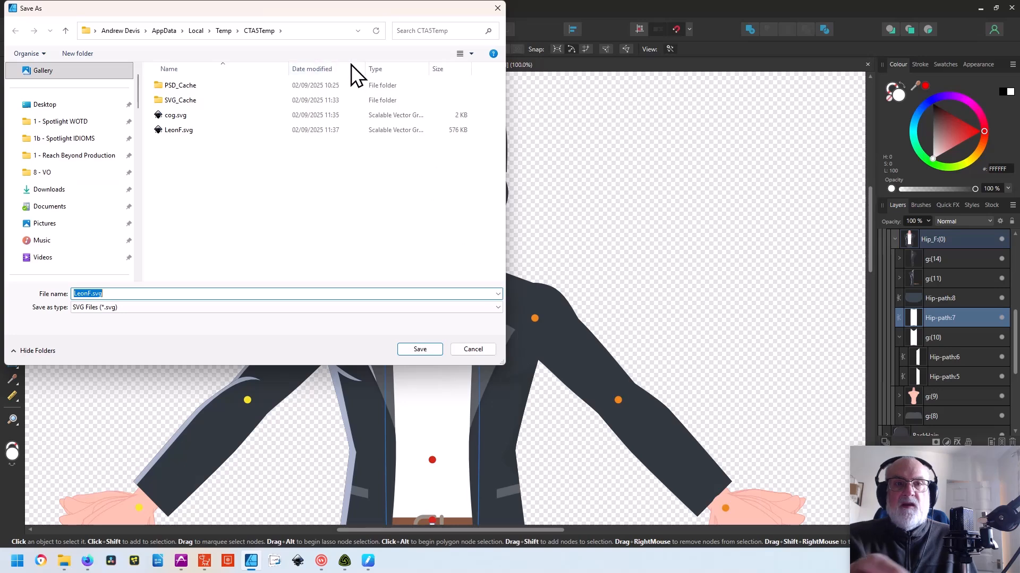
{"action": "left_click", "coordinate": [305, 29]}
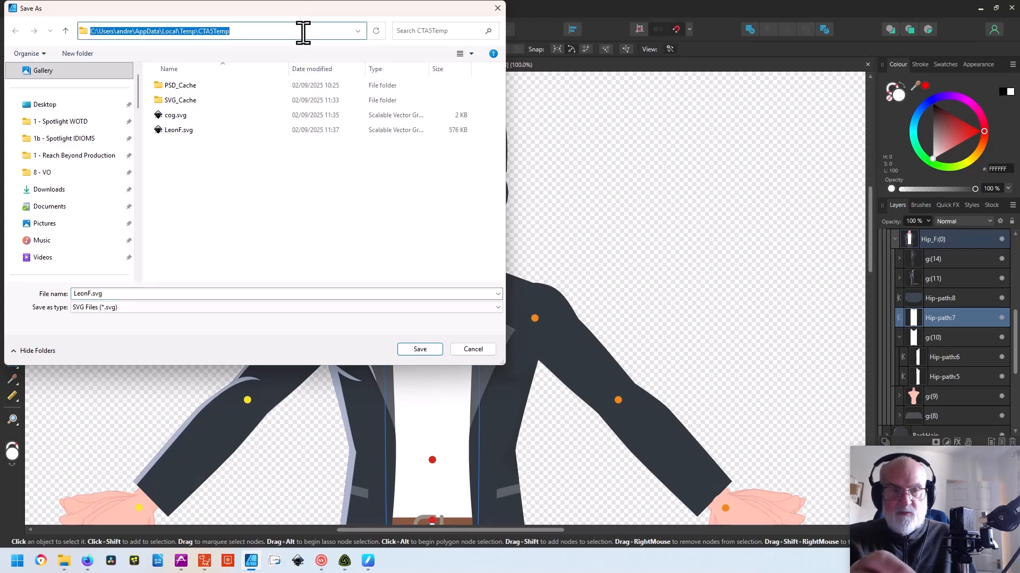
{"action": "left_click", "coordinate": [303, 31]}
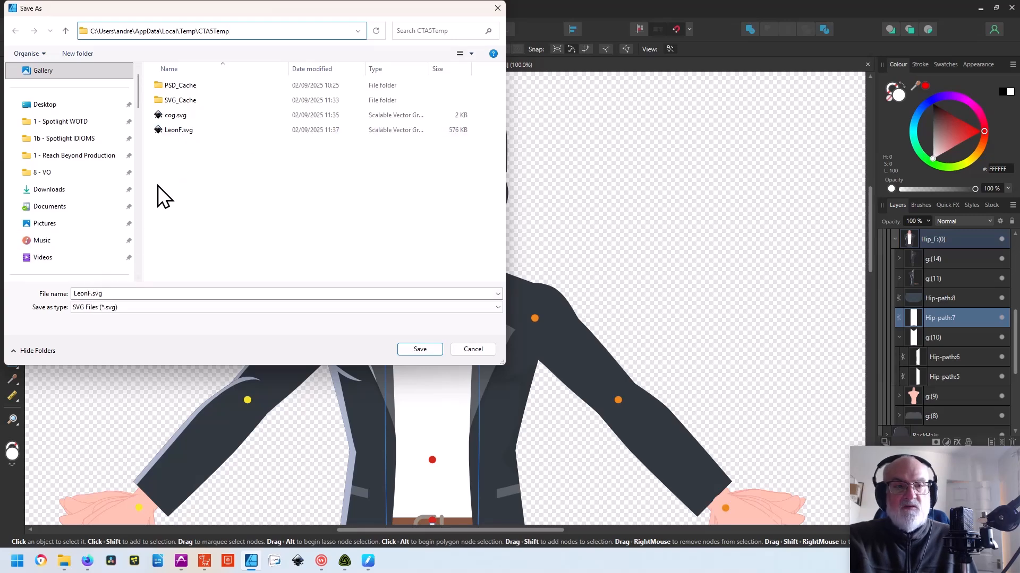
{"action": "left_click", "coordinate": [187, 131]}
{"action": "left_click", "coordinate": [431, 350]}
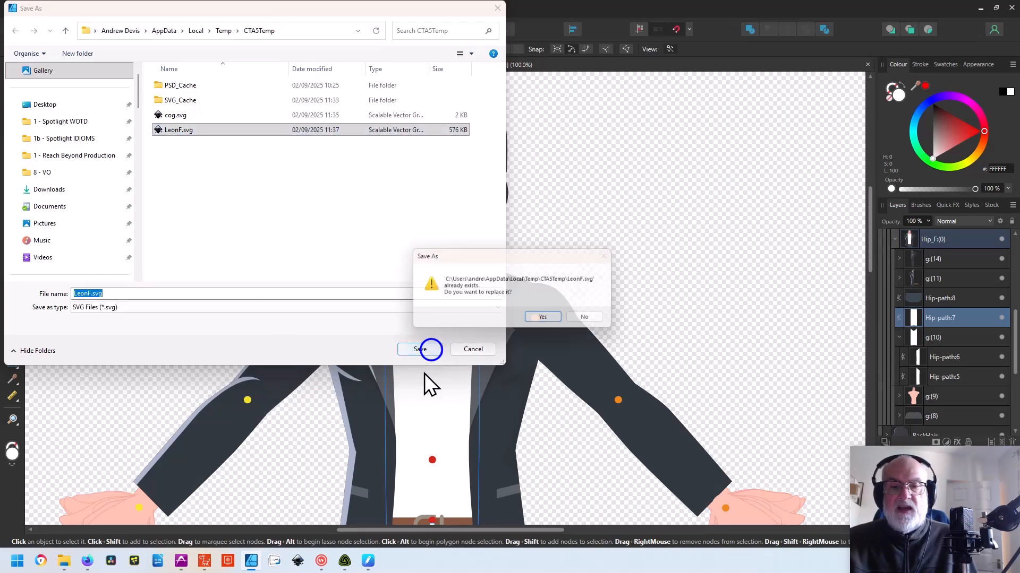
{"action": "left_click", "coordinate": [548, 321]}
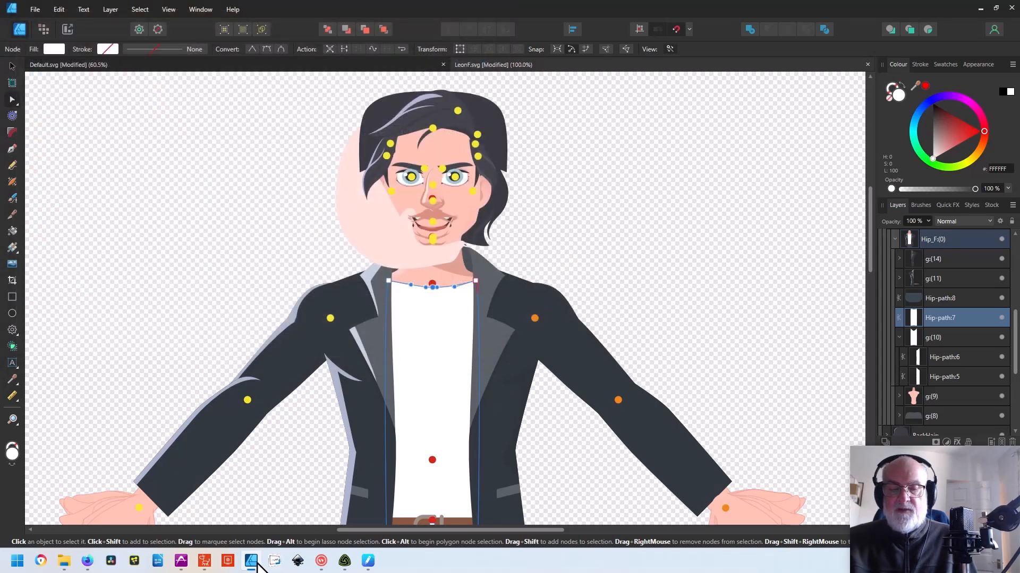
Step: Switch to Cartoon Animator 5 to check the character's neckline, and return to Affinity Designer
{"action": "left_click", "coordinate": [205, 563]}
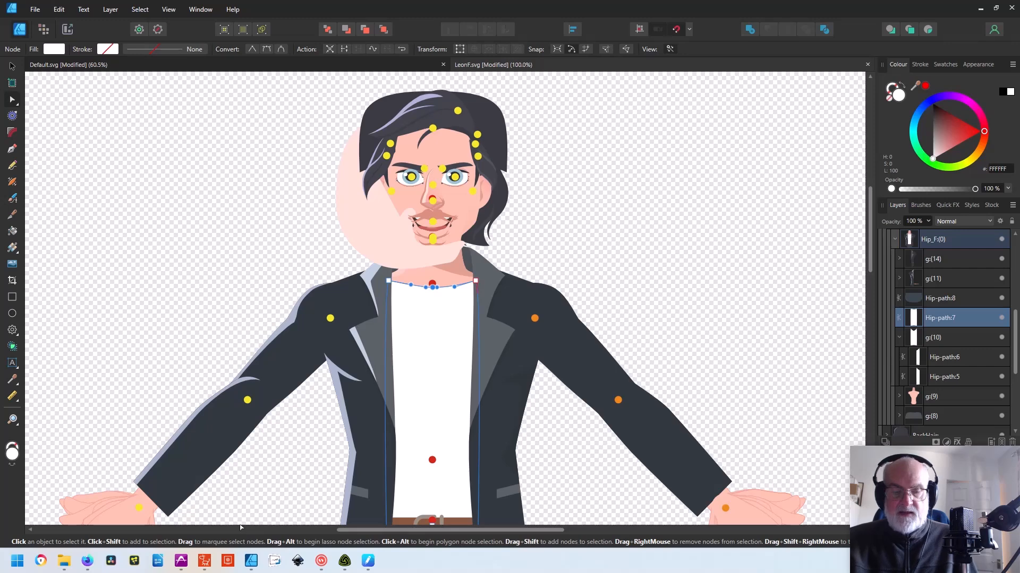
{"action": "left_click", "coordinate": [204, 561]}
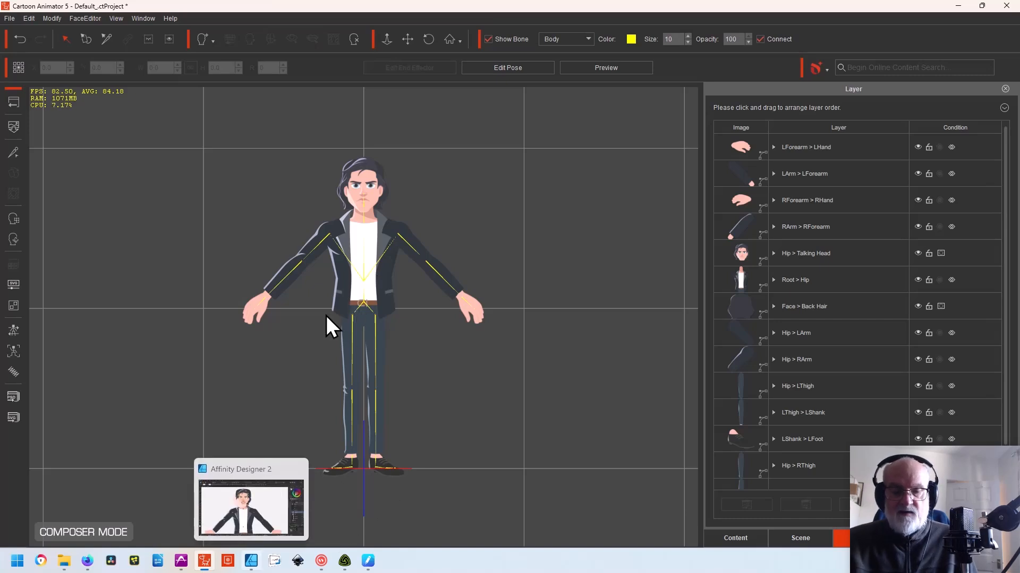
{"action": "left_click", "coordinate": [252, 564]}
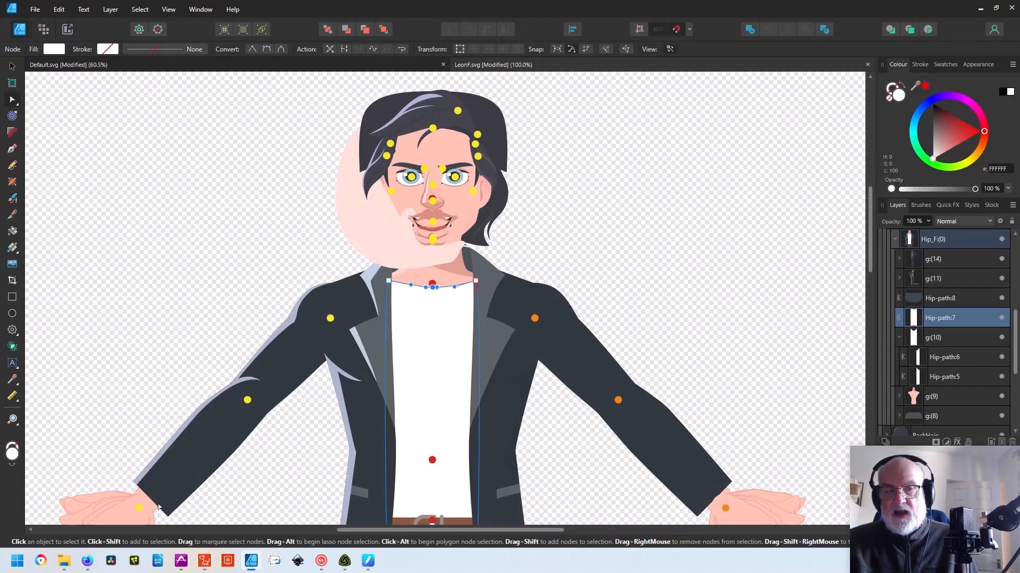
Step: Add the art text HELLO directly above Hip-path:7, enlarge it to about 36 pt, and centre it on the shirt's chest
{"action": "left_click", "coordinate": [13, 363]}
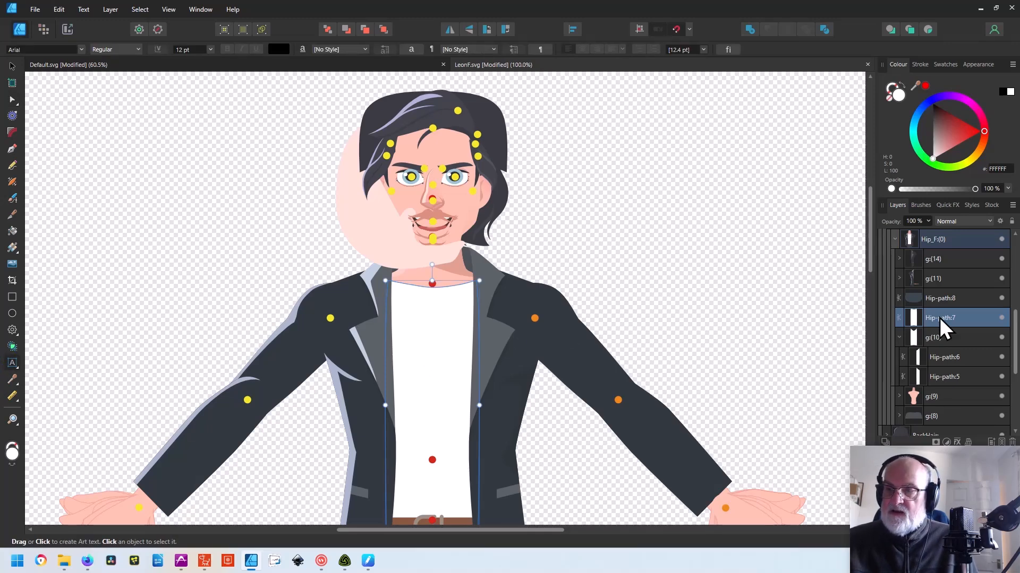
{"action": "left_click", "coordinate": [412, 344]}
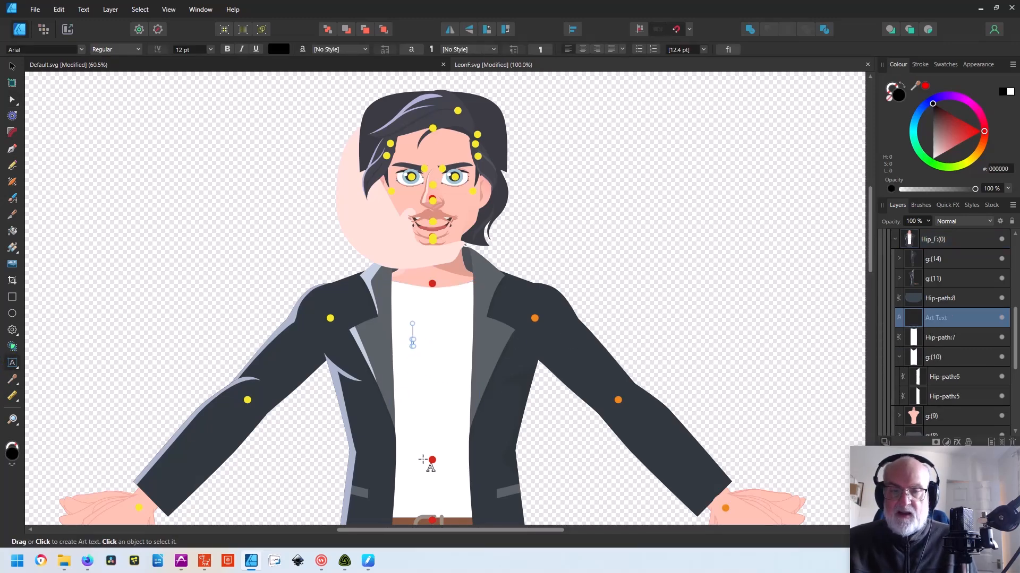
{"action": "type", "text": "HELLO"}
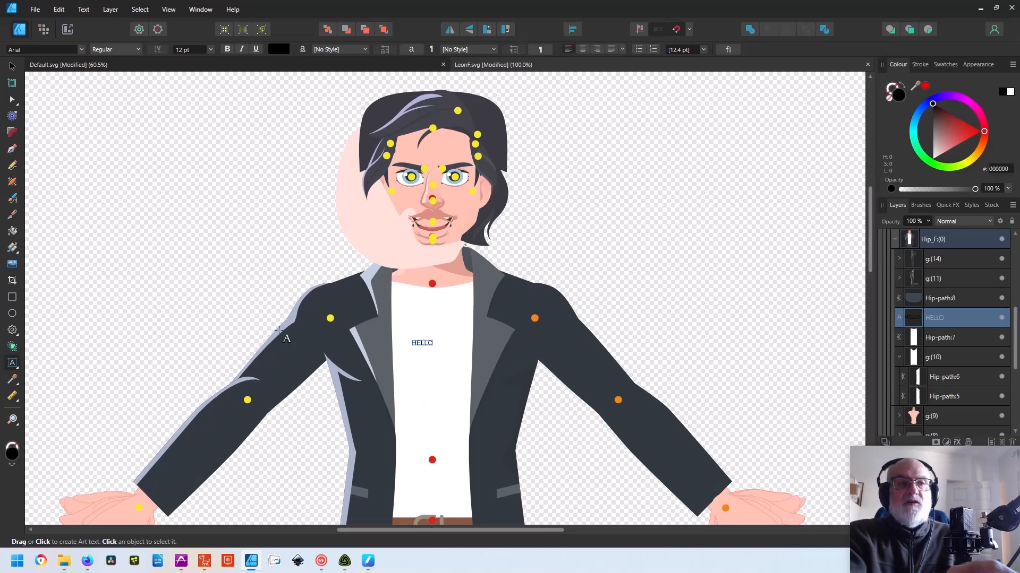
{"action": "left_click", "coordinate": [12, 67]}
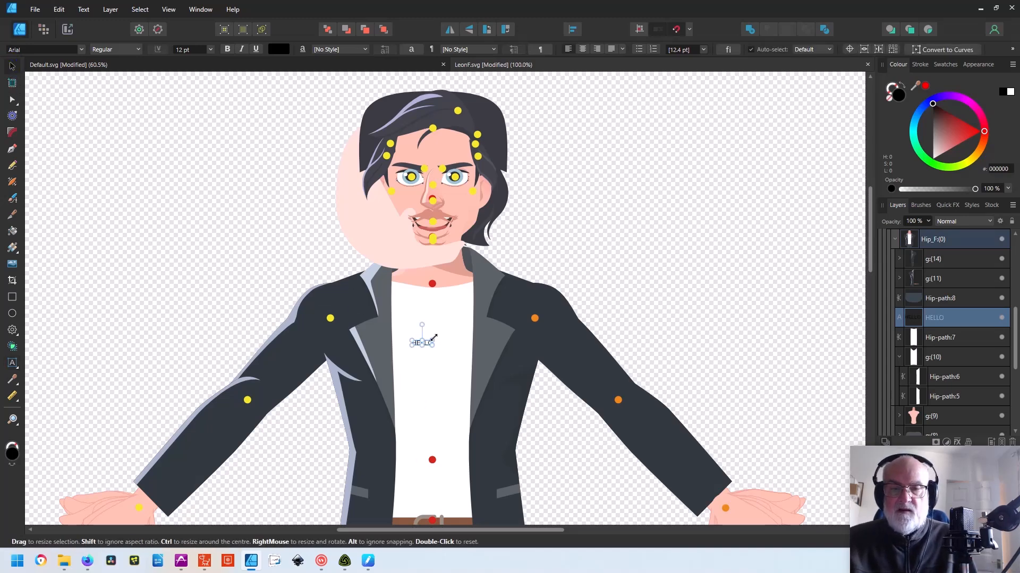
{"action": "left_click_drag", "start_coordinate": [433, 338], "coordinate": [473, 303]}
{"action": "left_click_drag", "start_coordinate": [450, 351], "coordinate": [440, 349]}
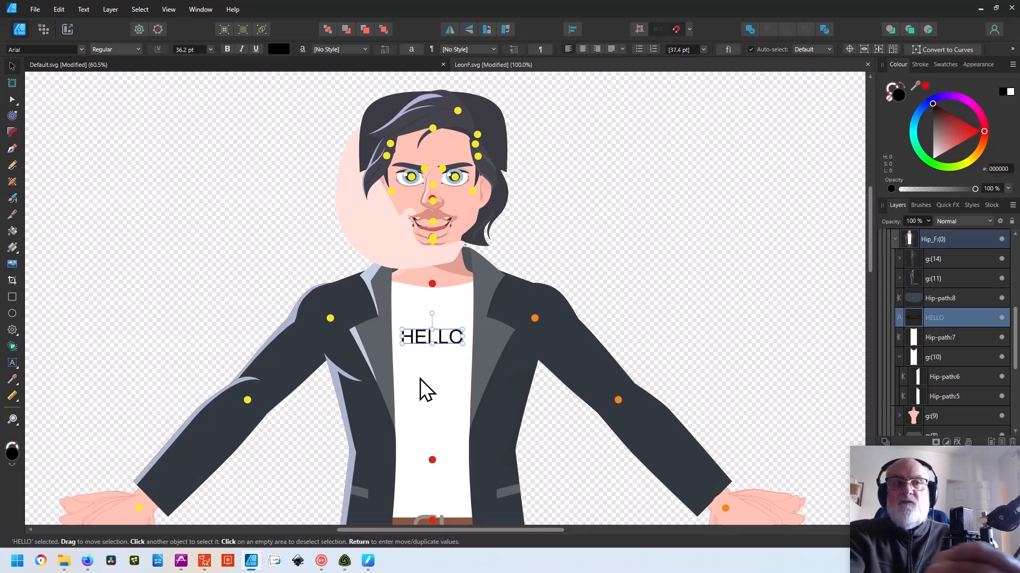
Step: Export the character with the HELLO text as SVG, overwriting LeonF.svg in the CTA5Temp folder
{"action": "left_click", "coordinate": [35, 9]}
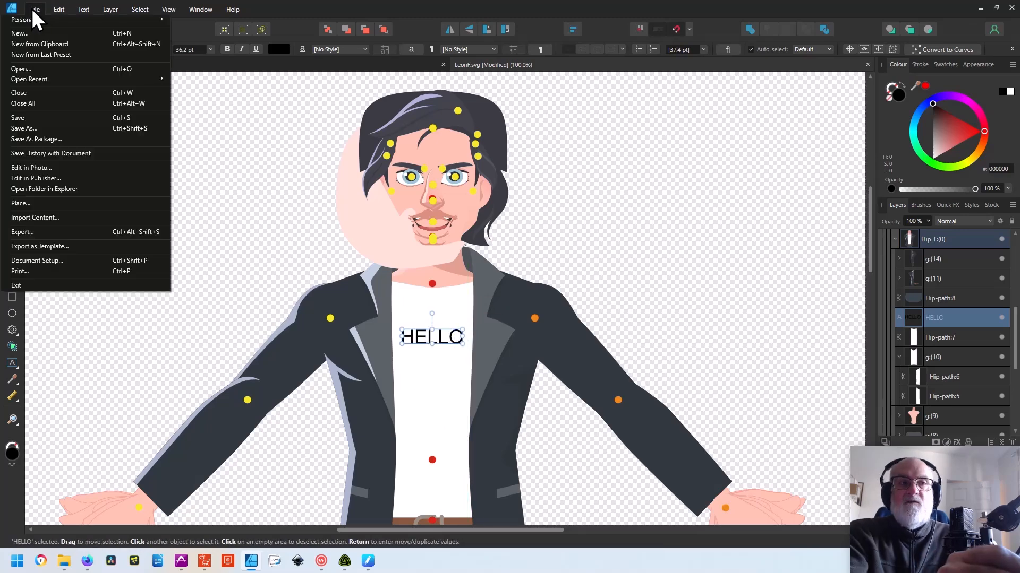
{"action": "left_click", "coordinate": [47, 234]}
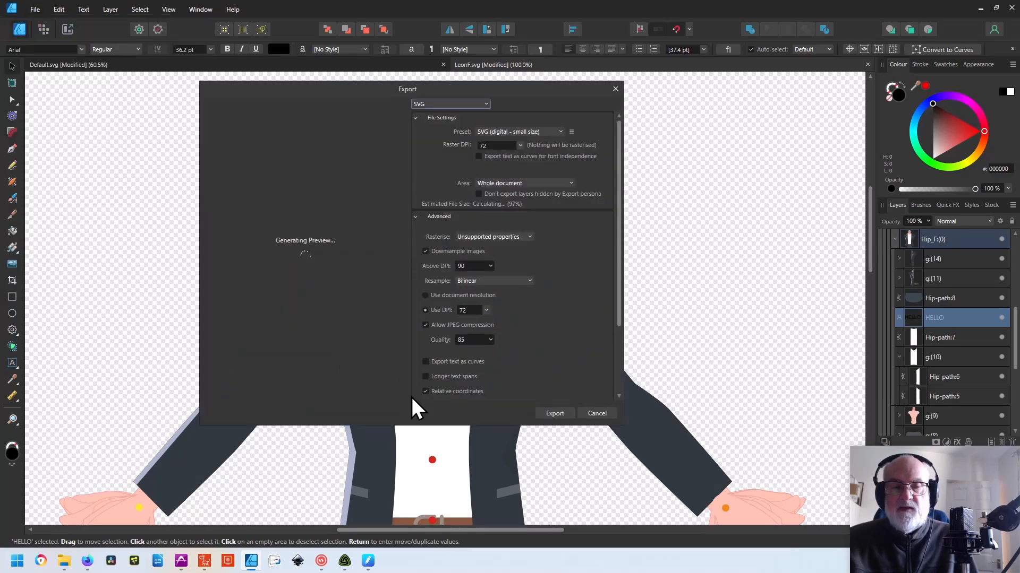
{"action": "left_click", "coordinate": [555, 414]}
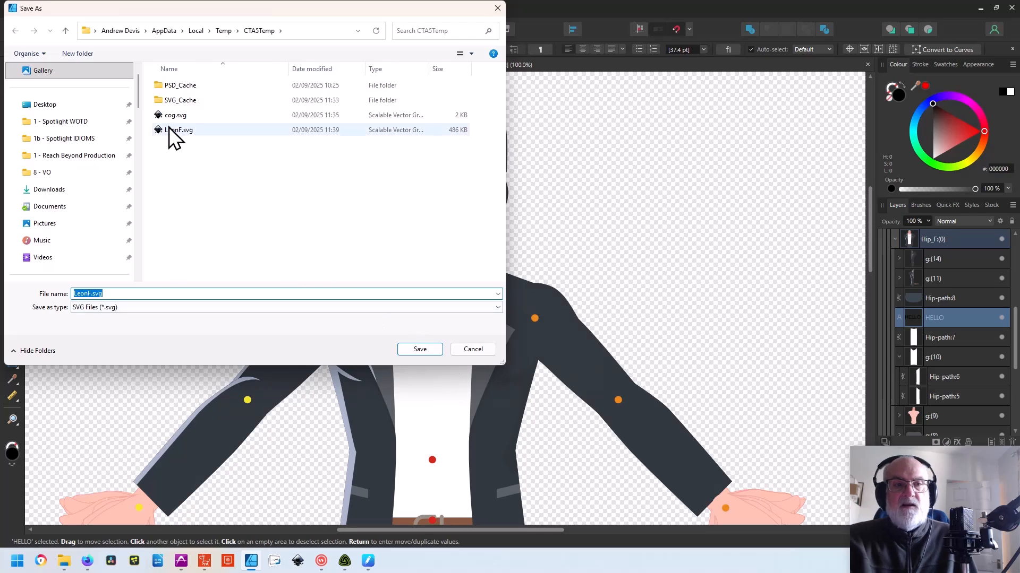
{"action": "left_click", "coordinate": [171, 129]}
{"action": "left_click", "coordinate": [425, 349]}
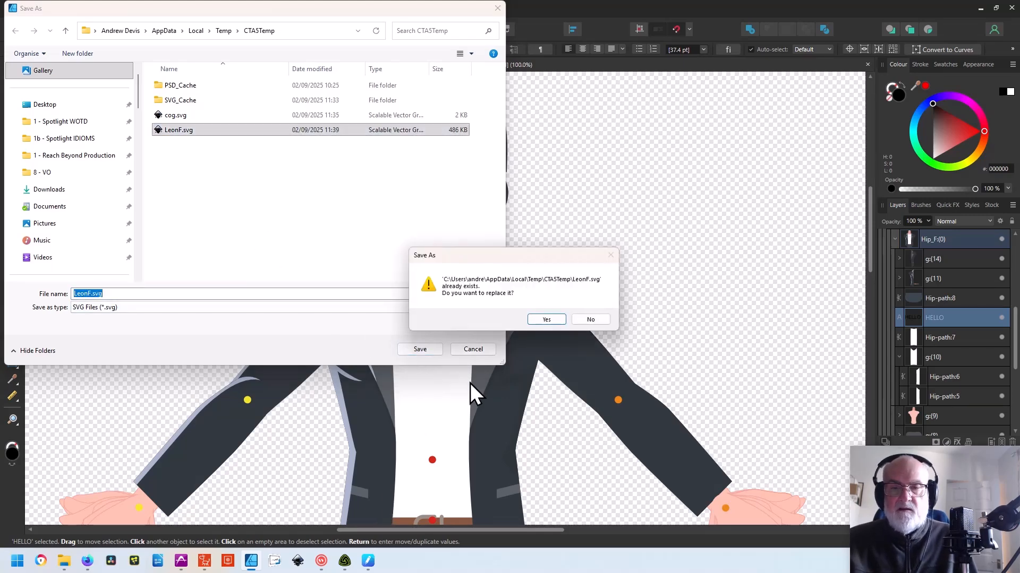
{"action": "left_click", "coordinate": [547, 319]}
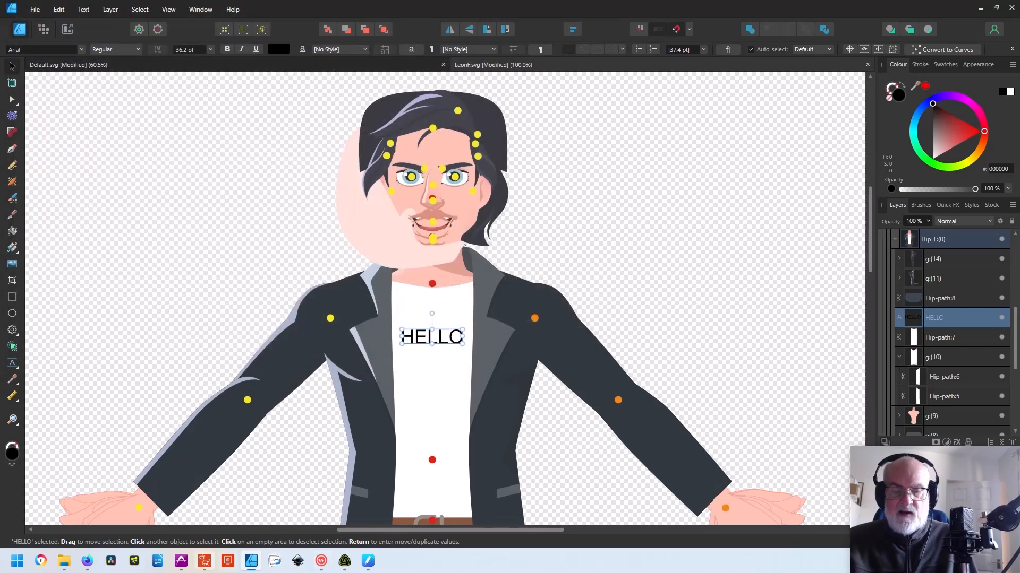
Step: Switch to Cartoon Animator 5 to check the exported update and dismiss the SVG Error report
{"action": "mouse_move", "coordinate": [204, 568]}
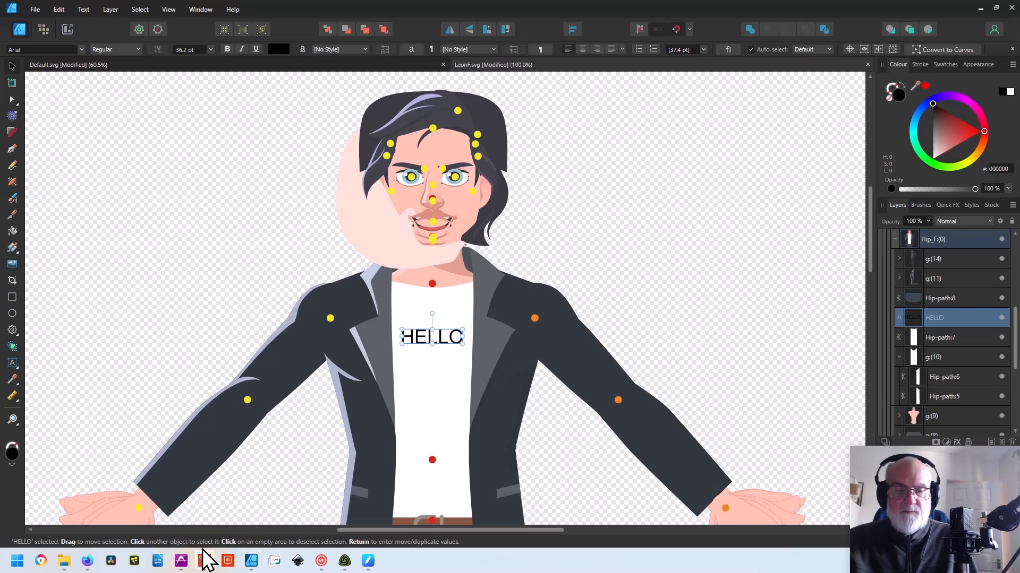
{"action": "left_click", "coordinate": [203, 557]}
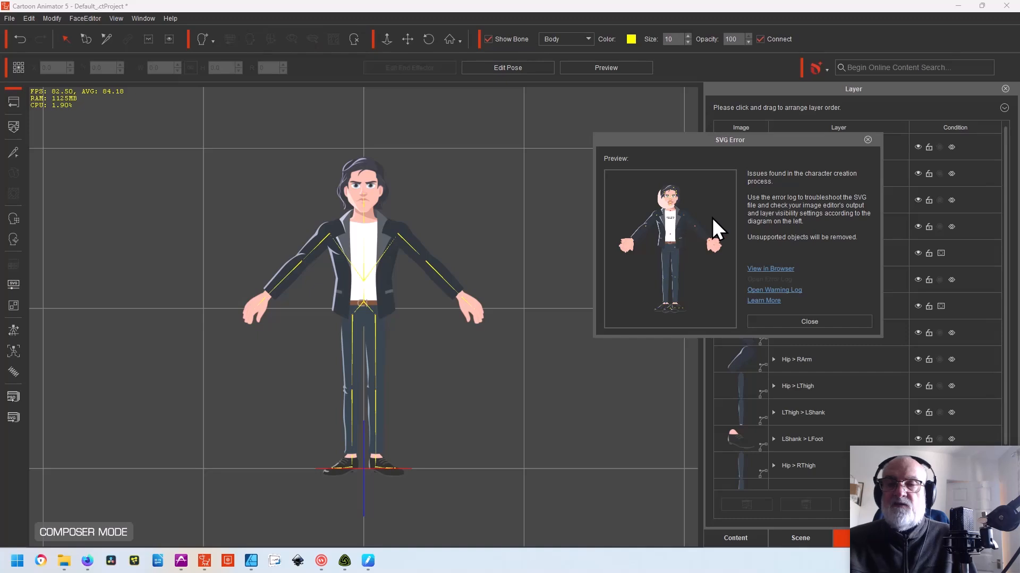
{"action": "left_click", "coordinate": [867, 140]}
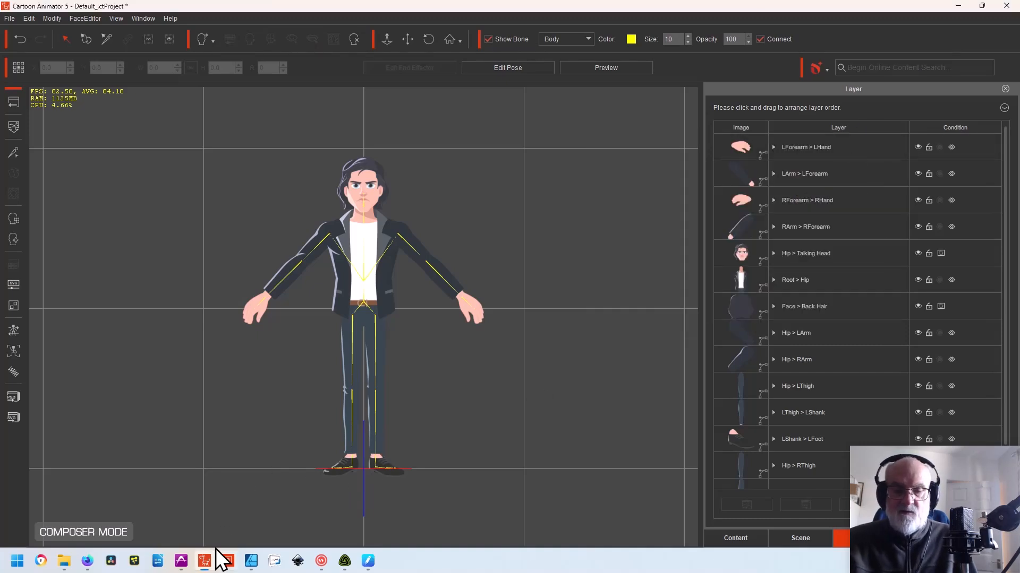
Step: Return to Affinity Designer and convert the HELLO text on the shirt to curves
{"action": "left_click", "coordinate": [250, 563]}
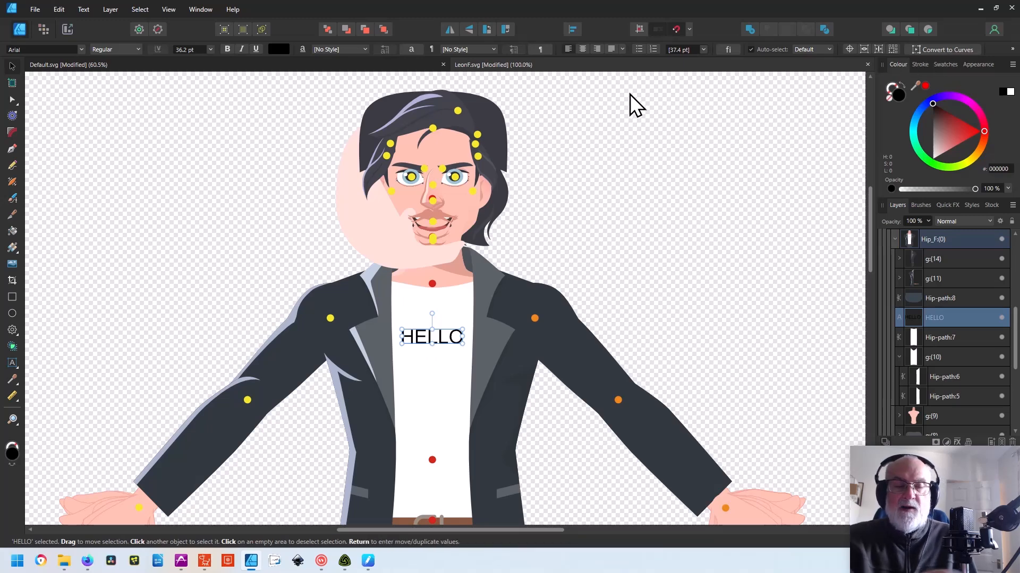
{"action": "left_click", "coordinate": [946, 49]}
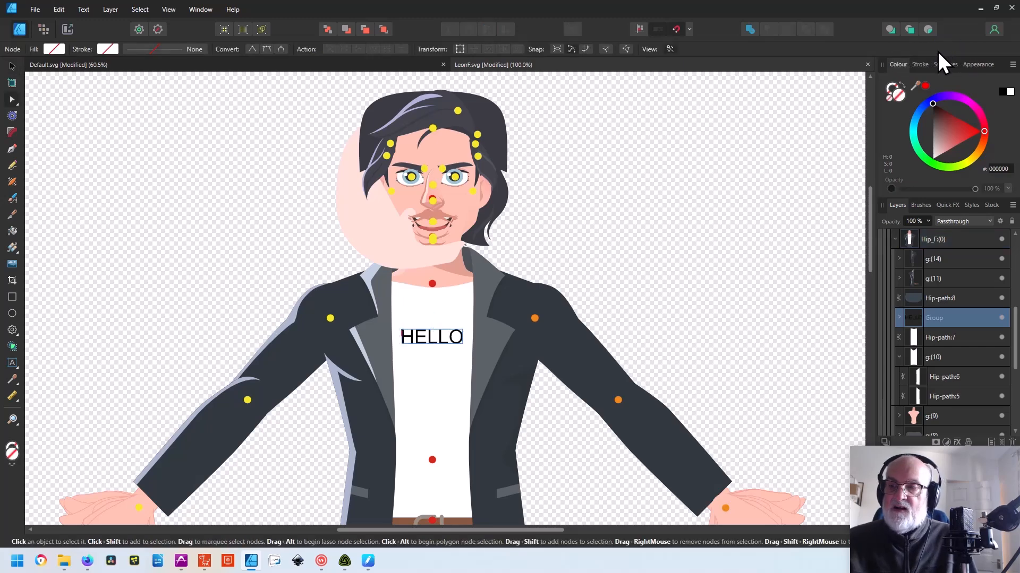
Step: Export the character with the curved HELLO lettering as SVG, overwriting LeonF.svg in the CTA5Temp folder
{"action": "left_click", "coordinate": [36, 9]}
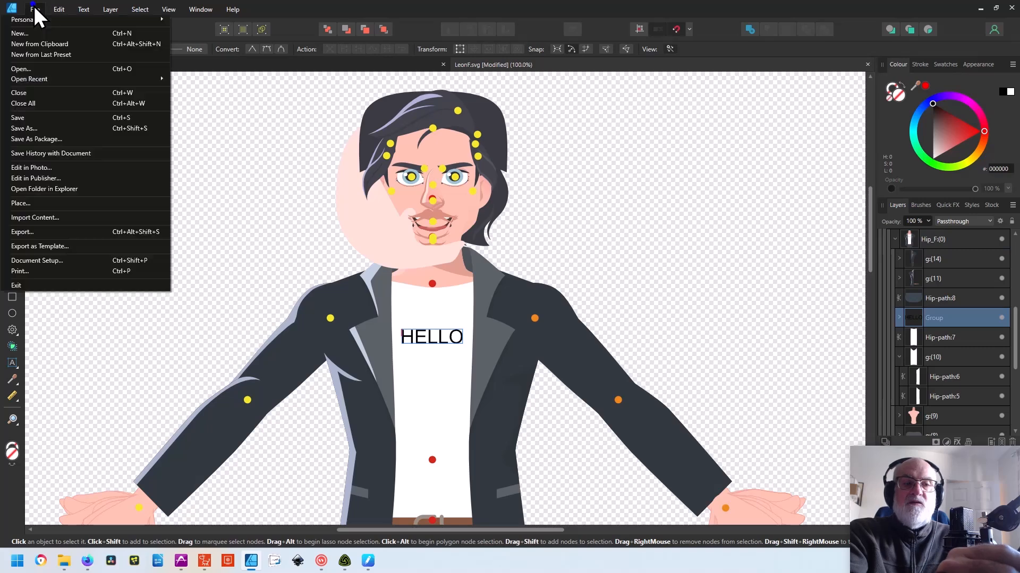
{"action": "left_click", "coordinate": [70, 233]}
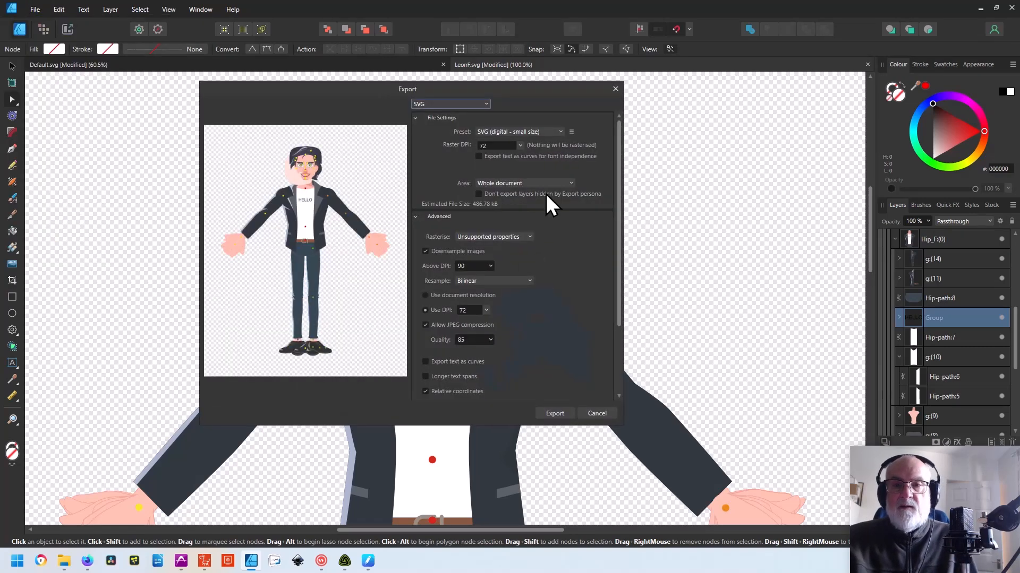
{"action": "left_click", "coordinate": [556, 413]}
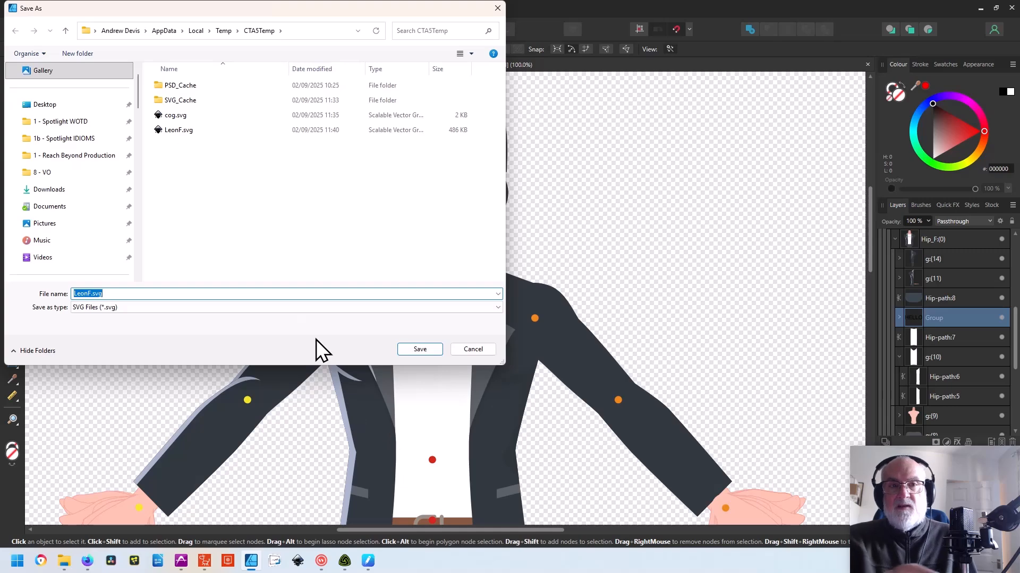
{"action": "left_click", "coordinate": [175, 130]}
{"action": "left_click", "coordinate": [420, 348]}
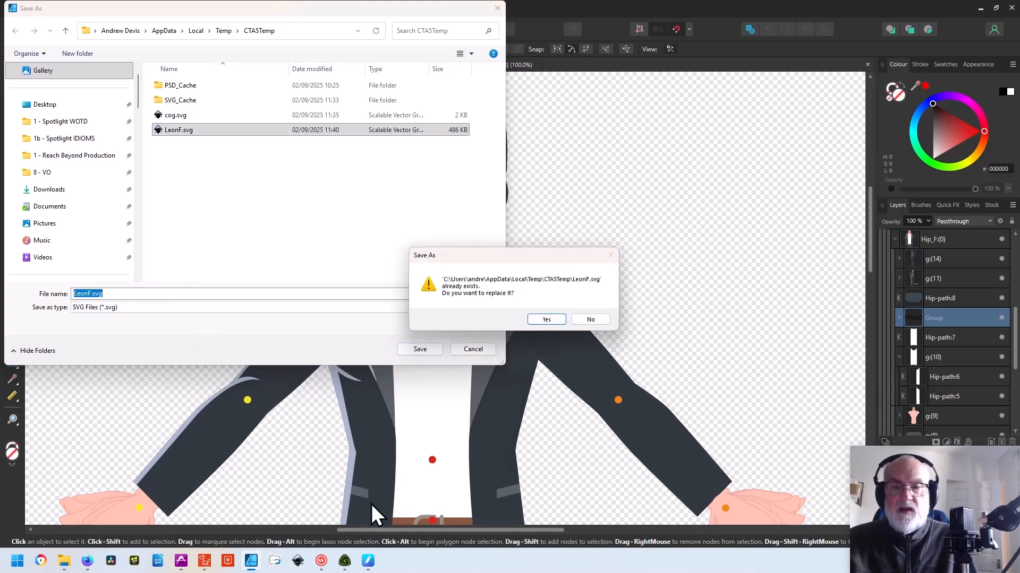
{"action": "left_click", "coordinate": [552, 320]}
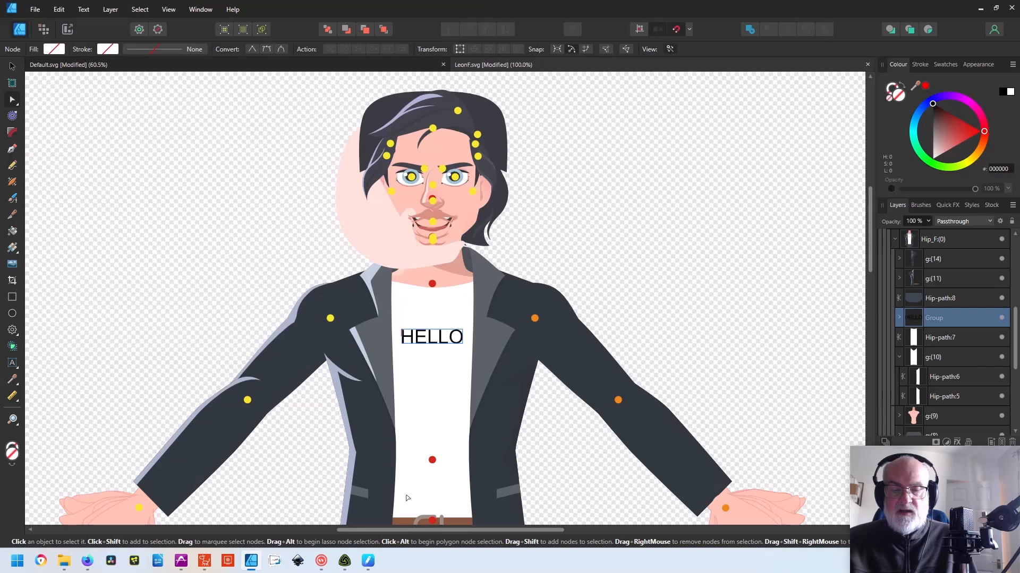
Step: Switch to Cartoon Animator 5 and leave Composer mode, accepting that the character is delinked from the image editor
{"action": "mouse_move", "coordinate": [205, 564]}
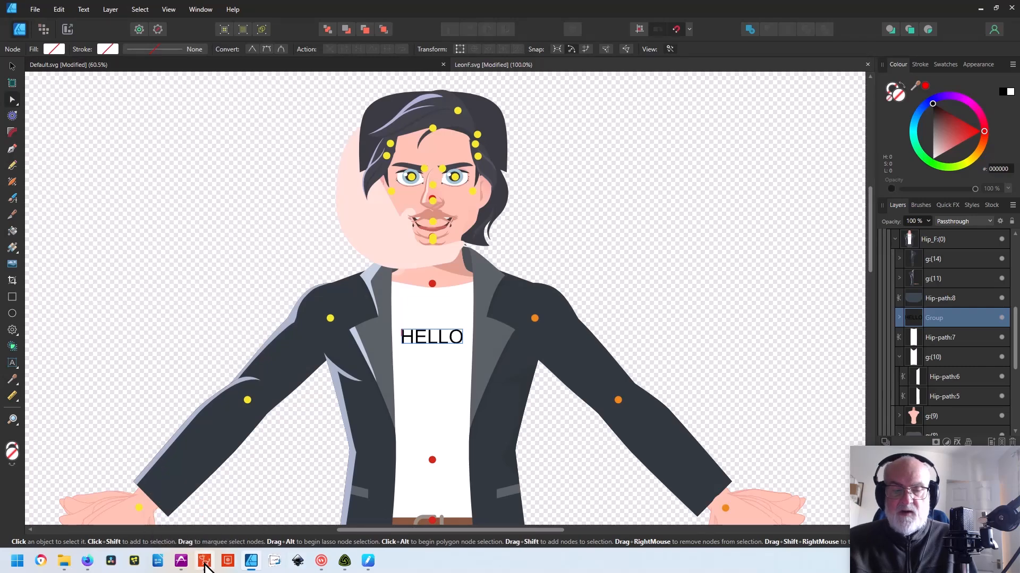
{"action": "left_click", "coordinate": [980, 7]}
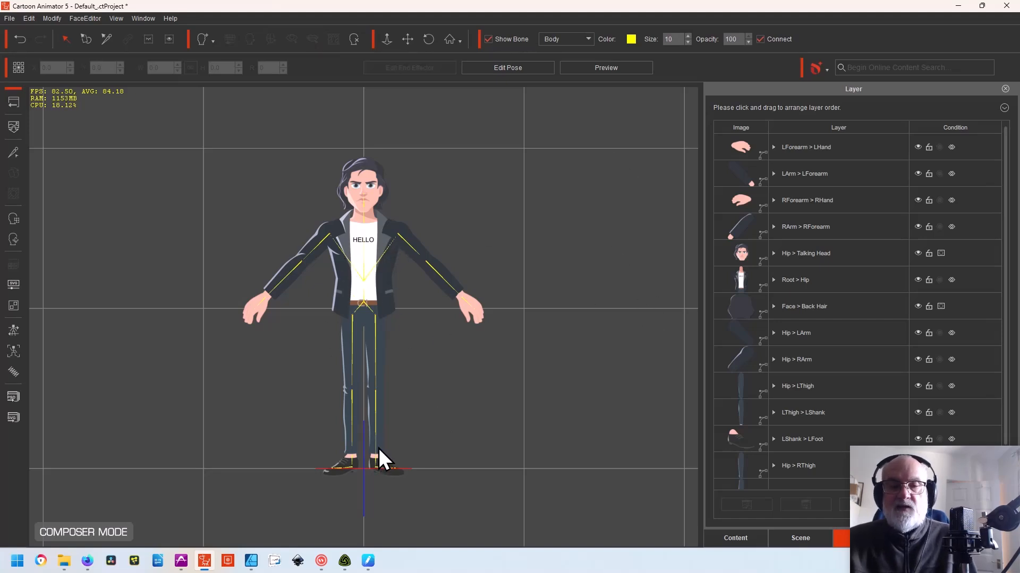
{"action": "left_click", "coordinate": [8, 101]}
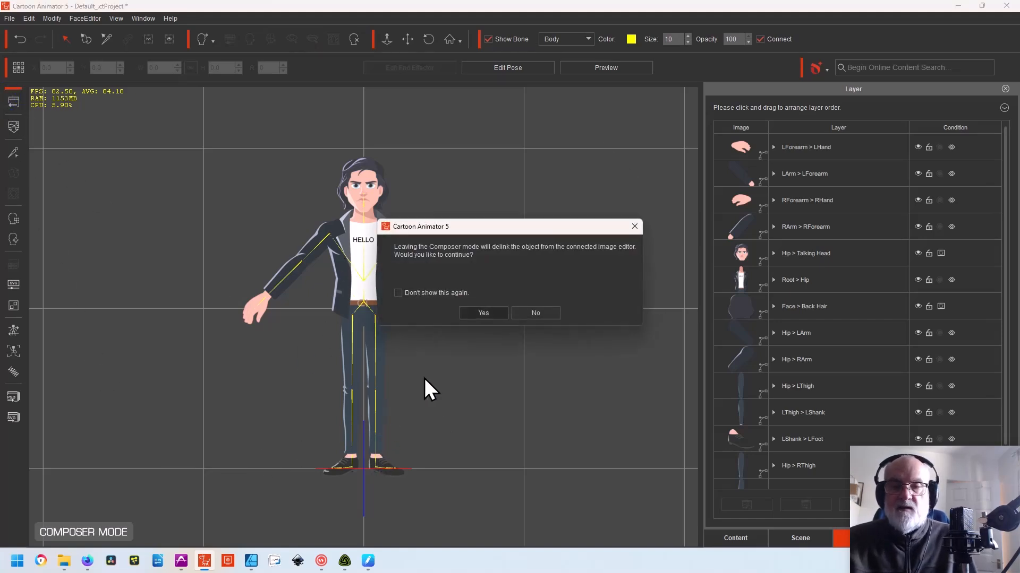
{"action": "left_click", "coordinate": [484, 312]}
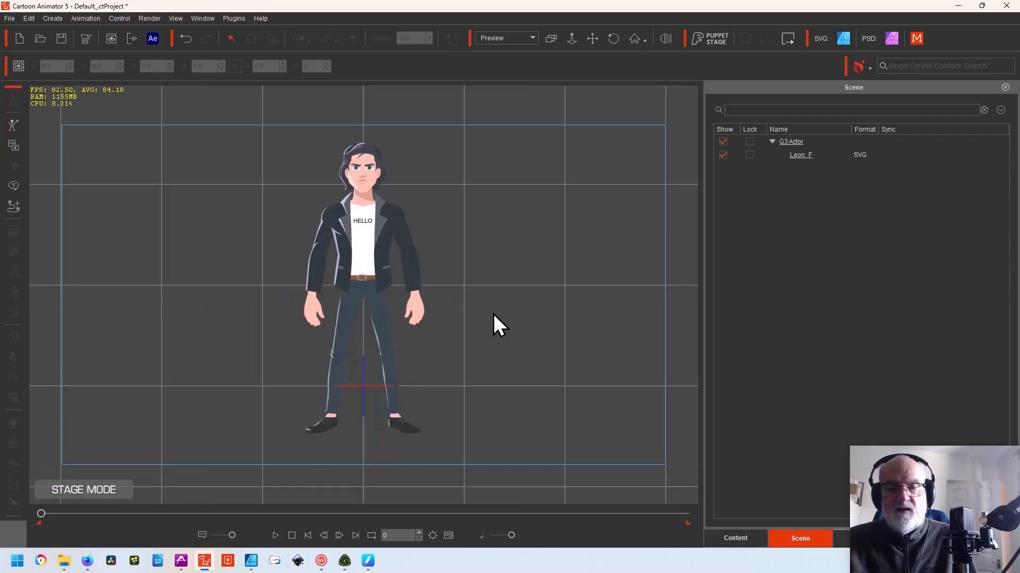
Step: Select Leon_F on the stage and move the character slightly down to about X -0.7, Y -7.6
{"action": "left_click", "coordinate": [365, 251]}
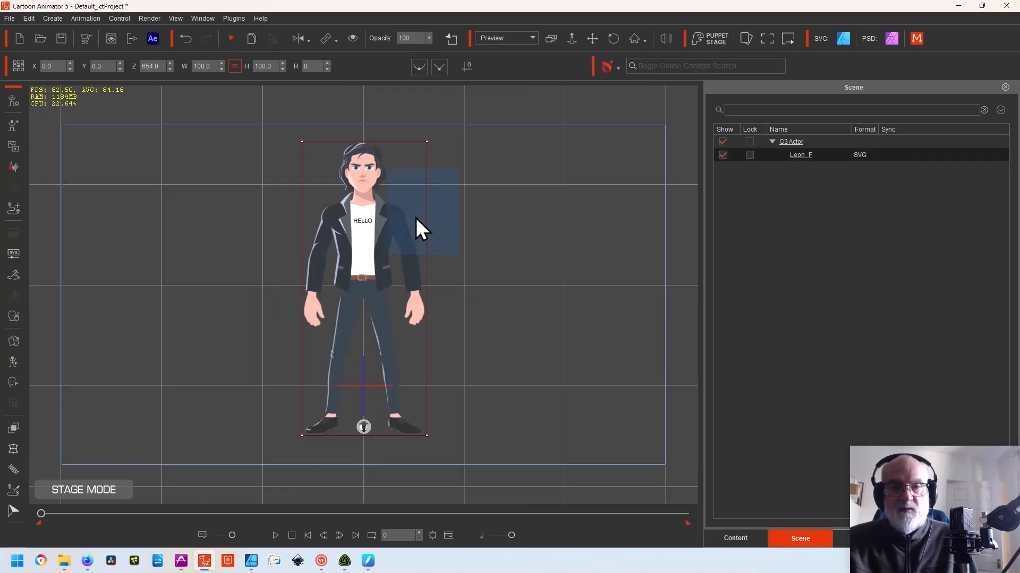
{"action": "left_click_drag", "start_coordinate": [375, 303], "coordinate": [395, 320]}
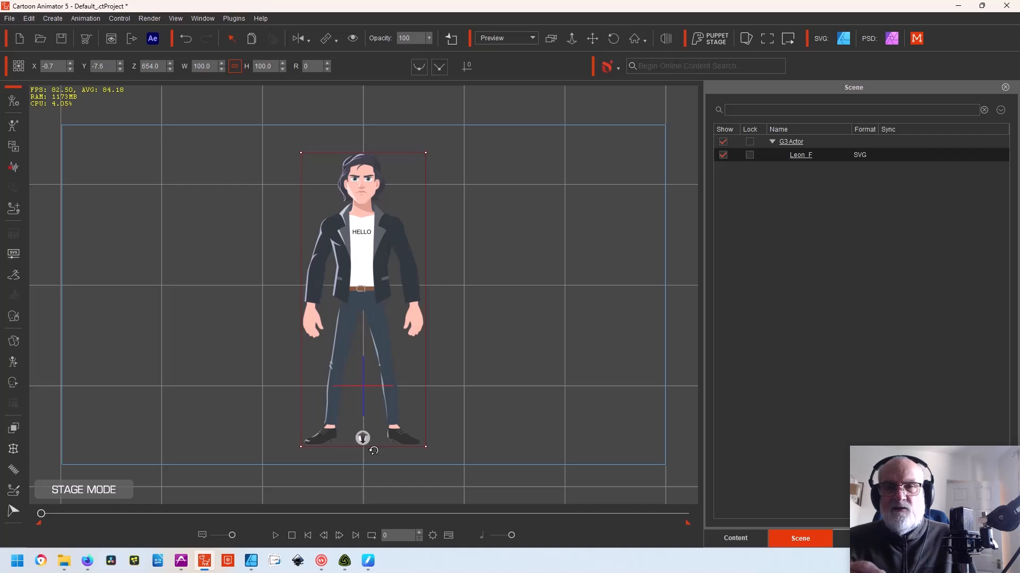
Step: View the import options for creating SVG content in the vector editor and close them without choosing one
{"action": "left_click", "coordinate": [844, 37]}
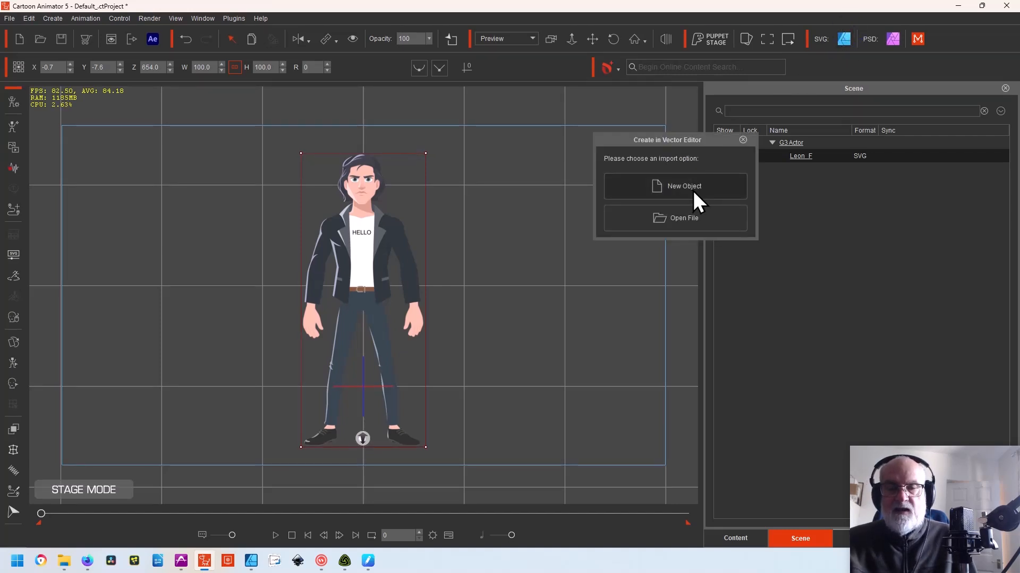
{"action": "left_click", "coordinate": [744, 140]}
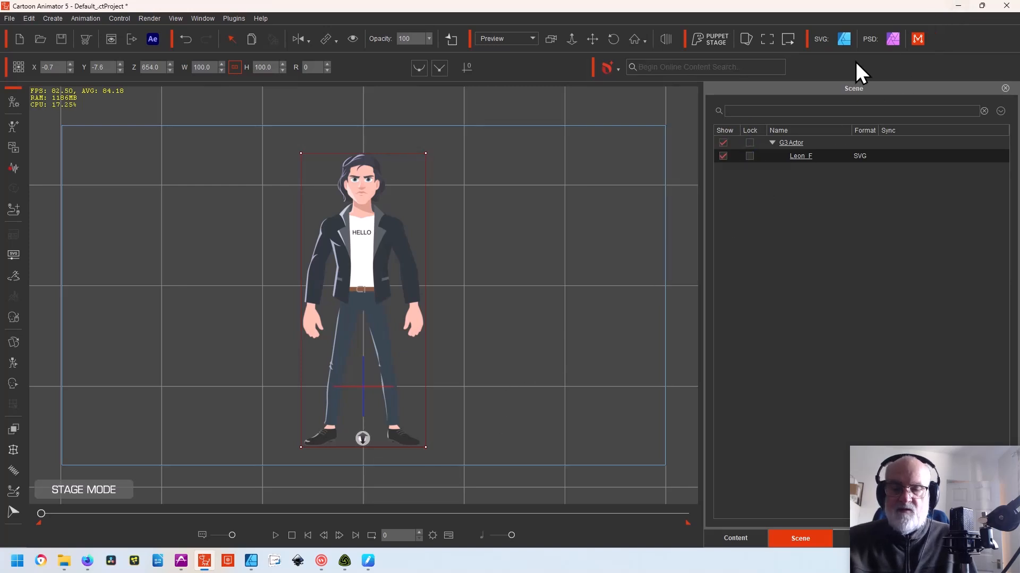
Step: Switch to Affinity Designer, show the stock image library and set its provider to Pixabay
{"action": "left_click", "coordinate": [254, 566]}
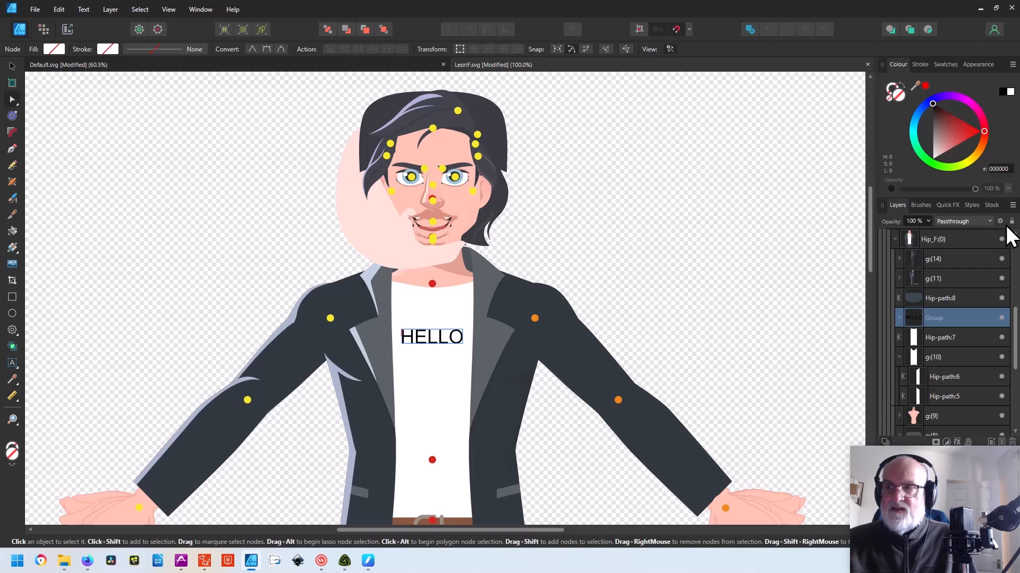
{"action": "left_click", "coordinate": [991, 205]}
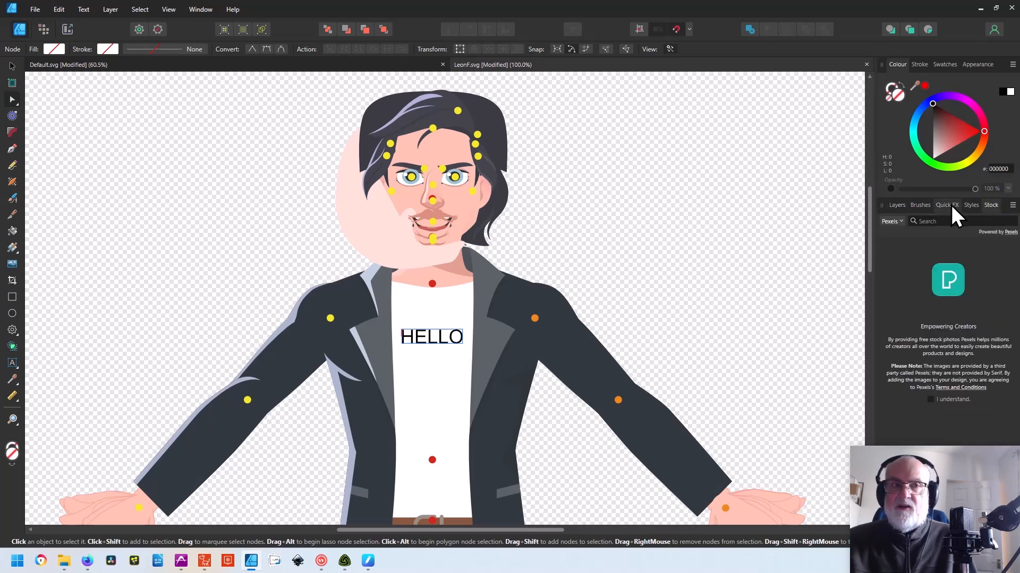
{"action": "left_click", "coordinate": [202, 9]}
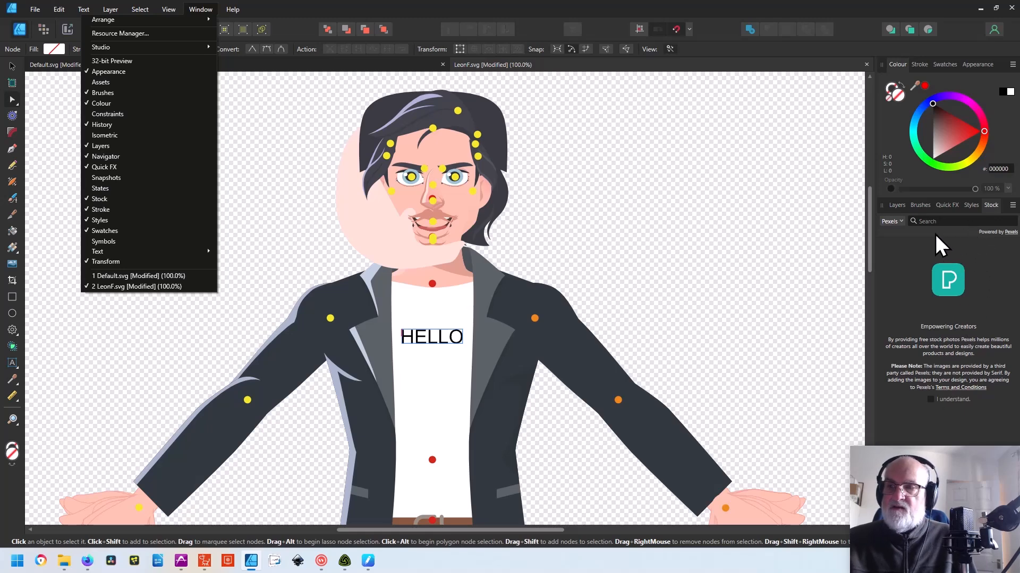
{"action": "left_click", "coordinate": [903, 220]}
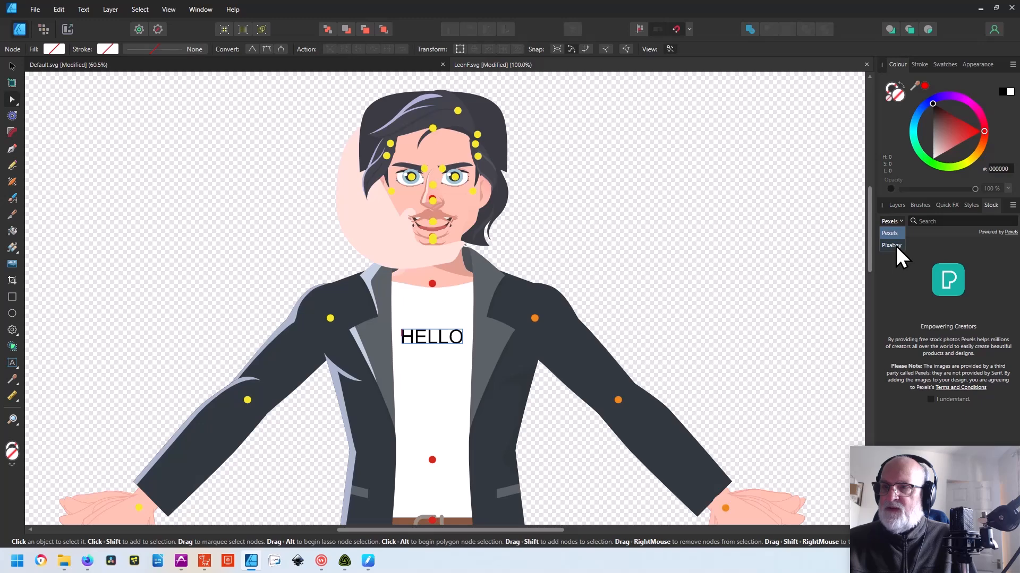
{"action": "left_click", "coordinate": [897, 246]}
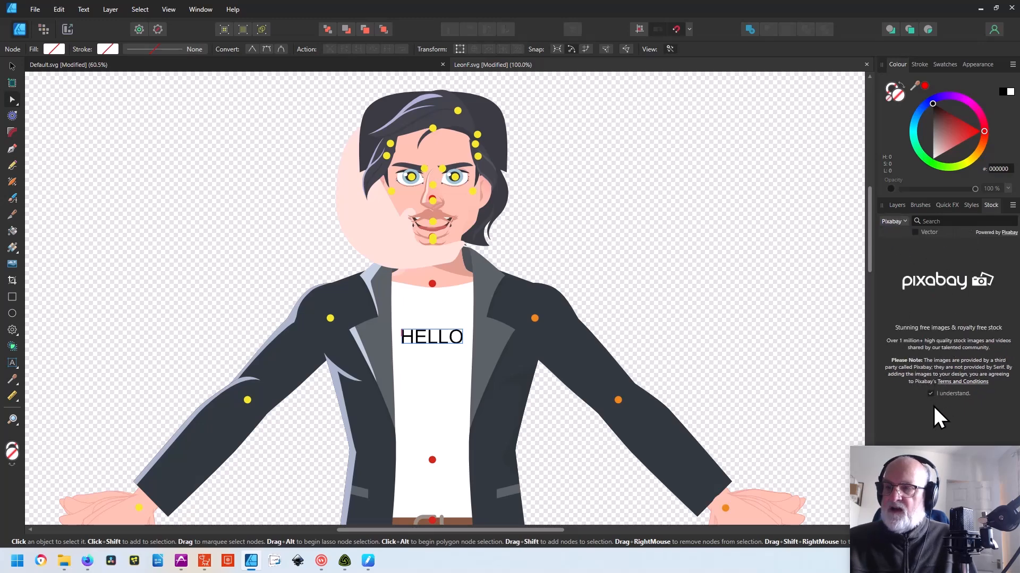
Step: Restrict the Pixabay stock library to vector images and search it for clock
{"action": "left_click", "coordinate": [916, 232]}
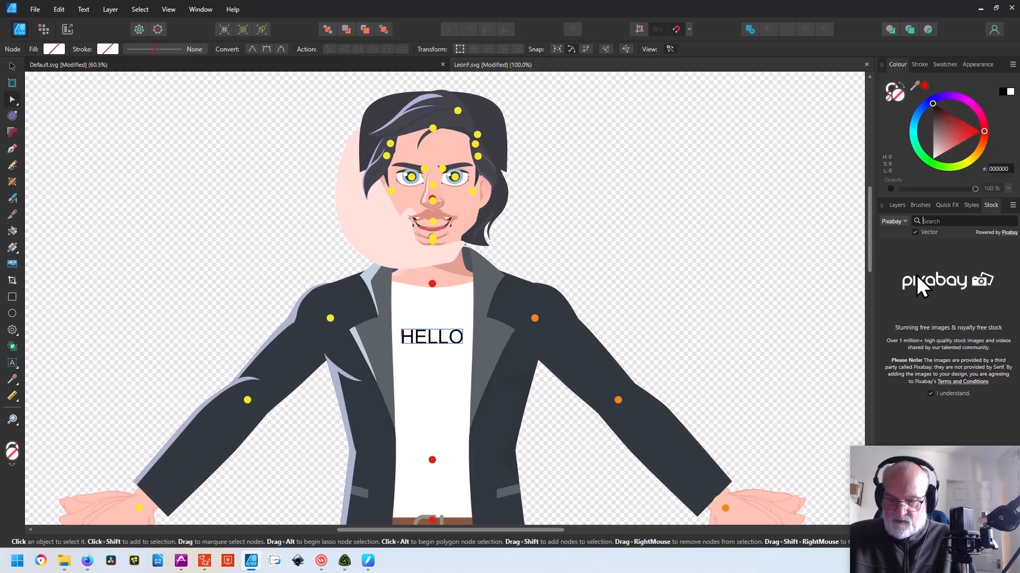
{"action": "type", "text": "clock"}
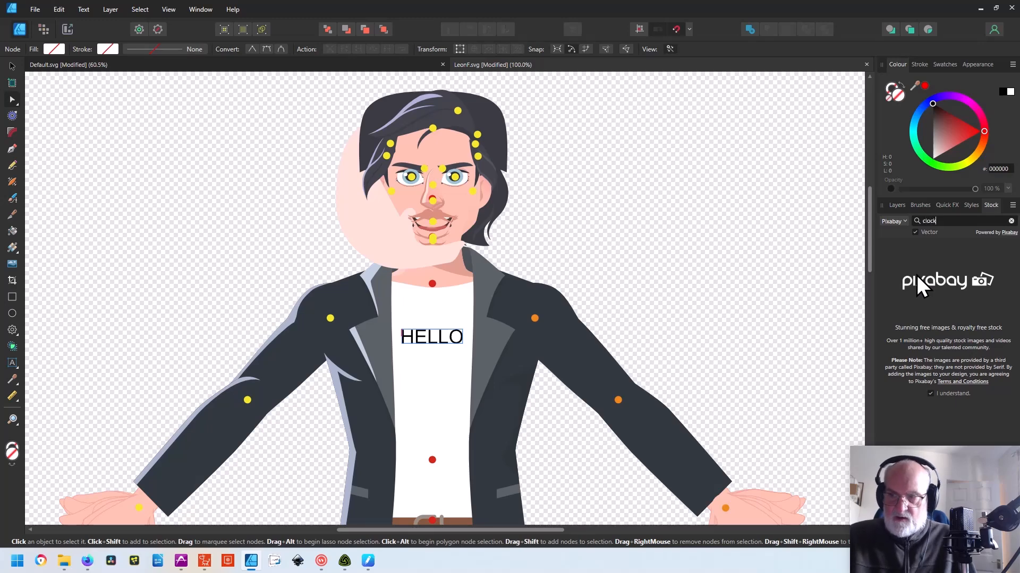
{"action": "key", "text": "Return"}
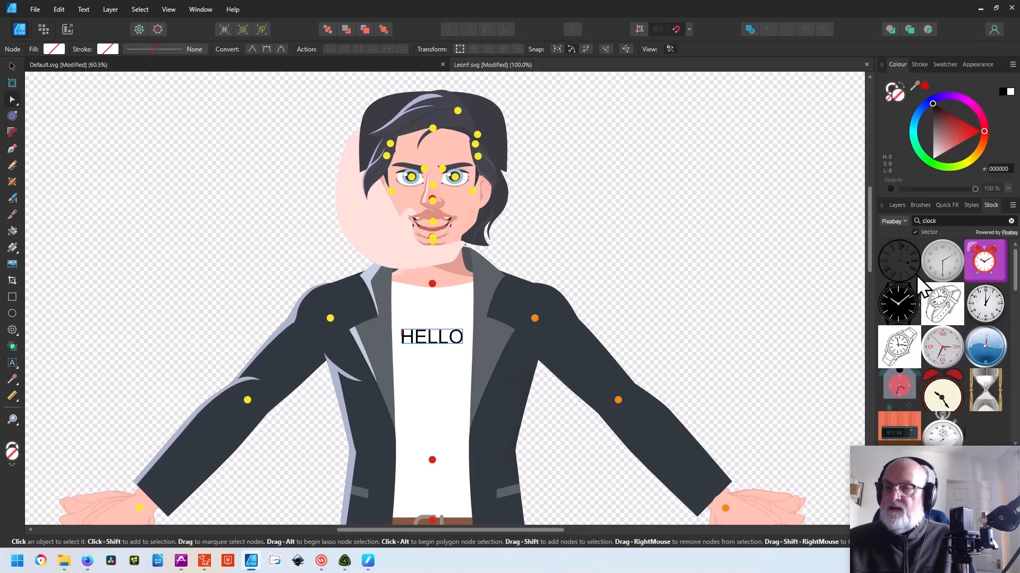